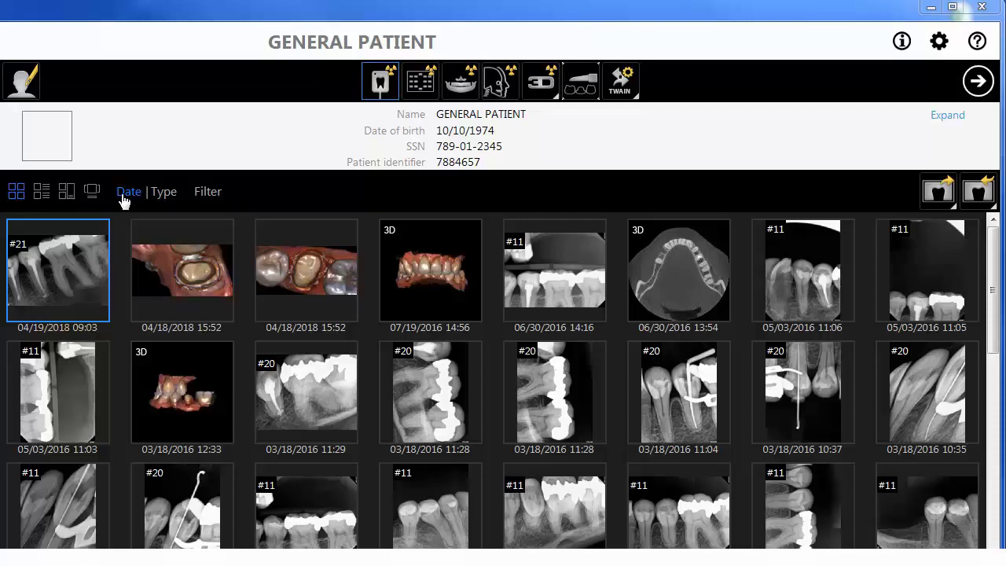
Step: Sort the image gallery by type and back by date, and view it in detail, preview and carousel layouts
left_click(162, 196)
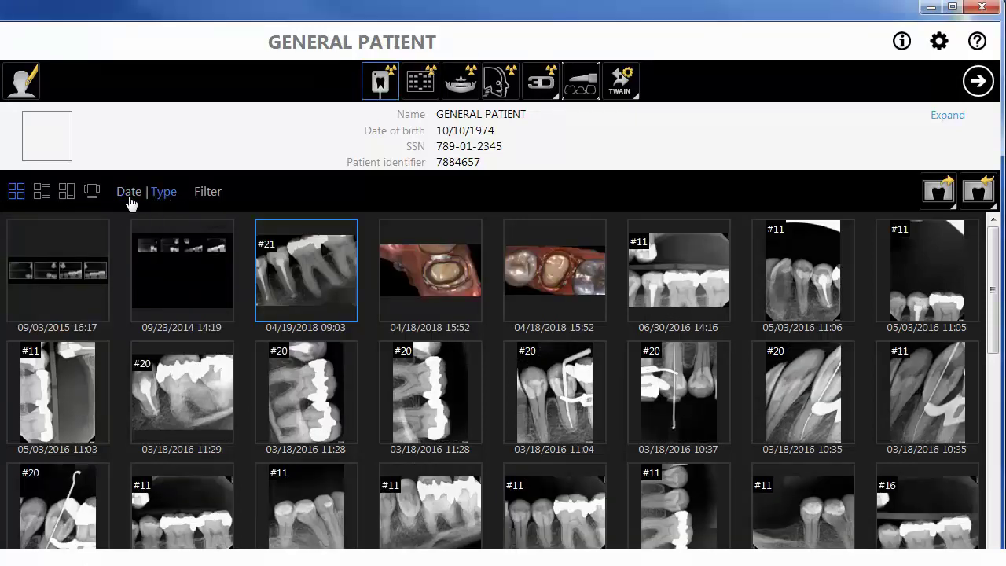
left_click(130, 196)
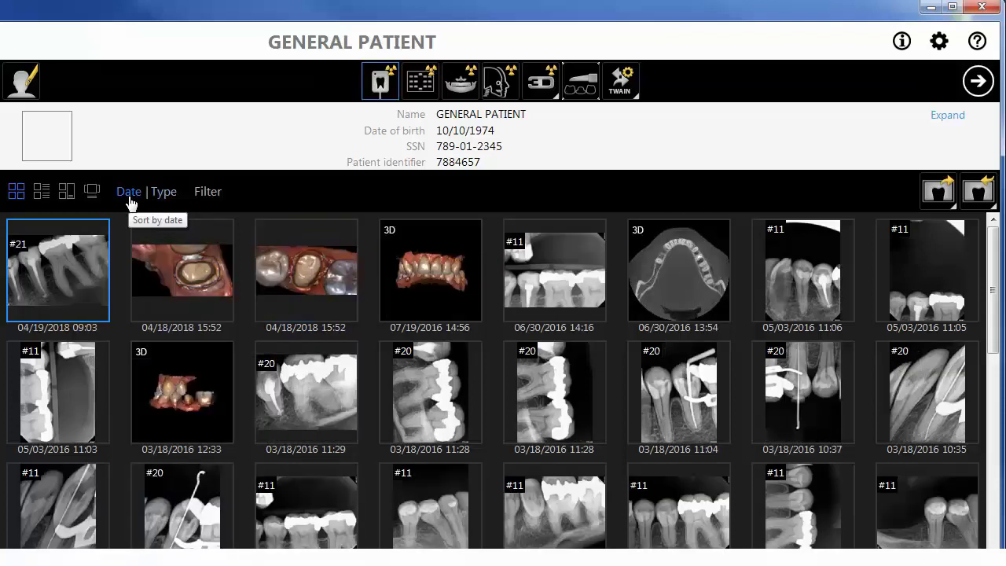
left_click(40, 200)
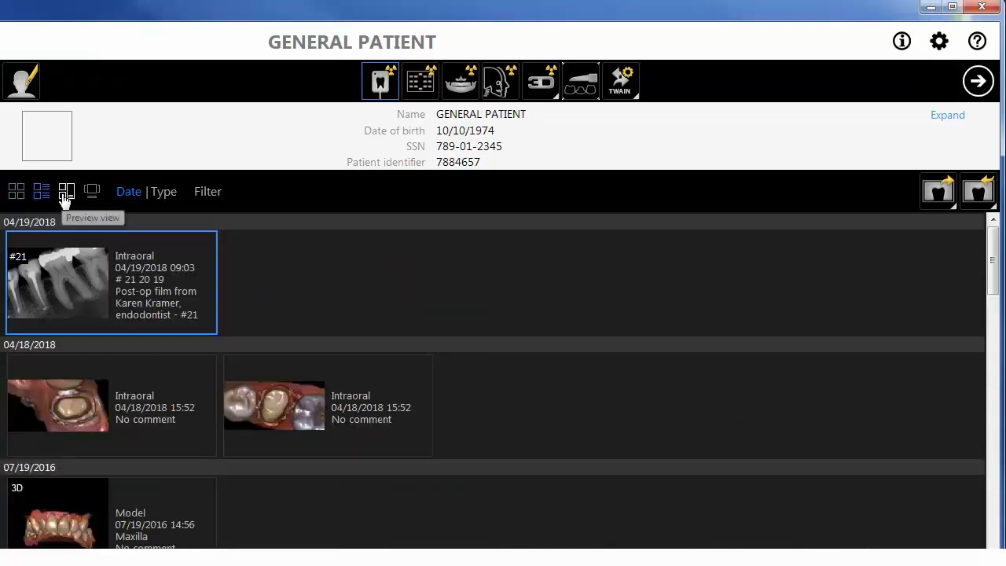
left_click(65, 196)
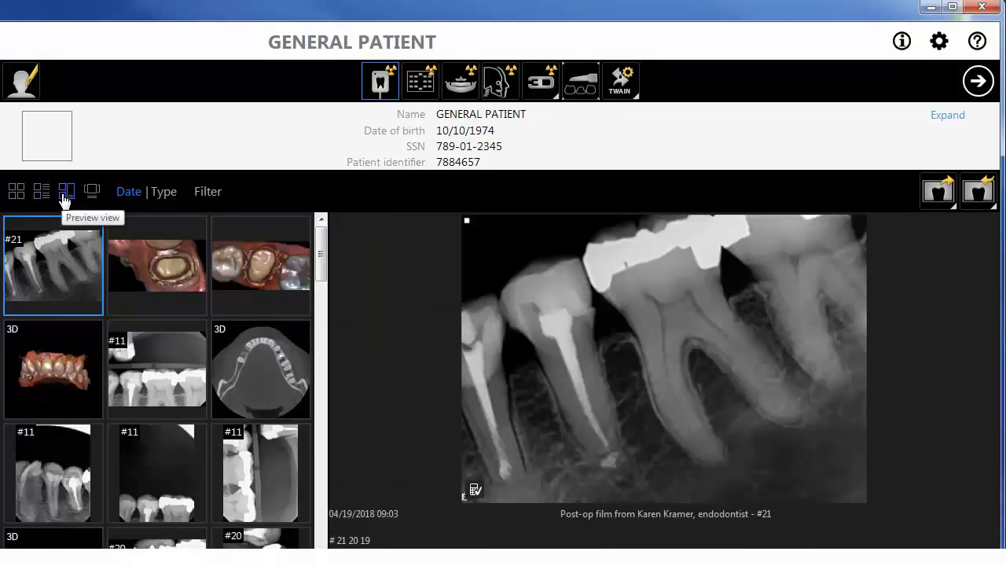
left_click(91, 195)
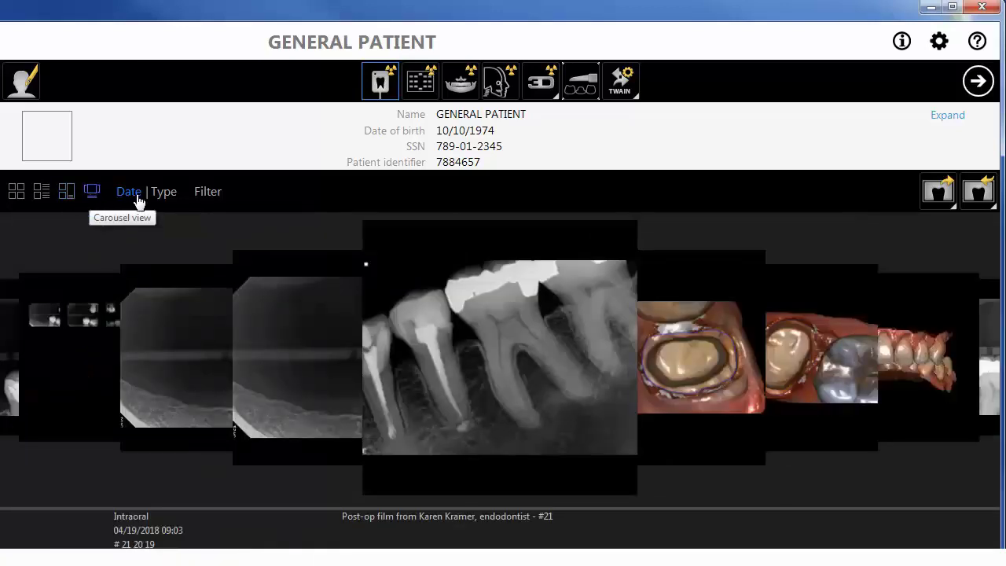
Step: Filter the gallery to images of tooth #19, view them as thumbnails, and hide the filter panel
left_click(206, 193)
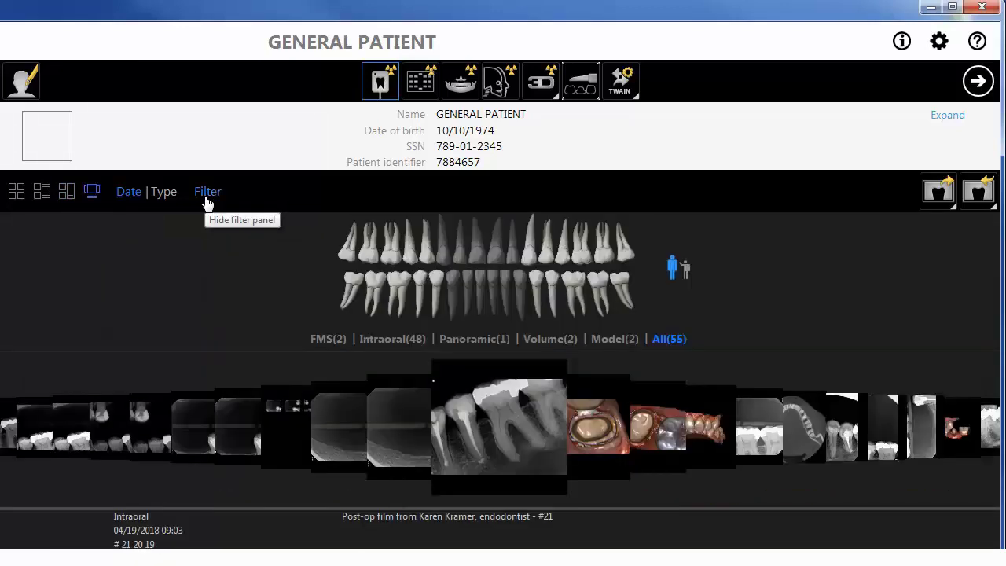
left_click(574, 290)
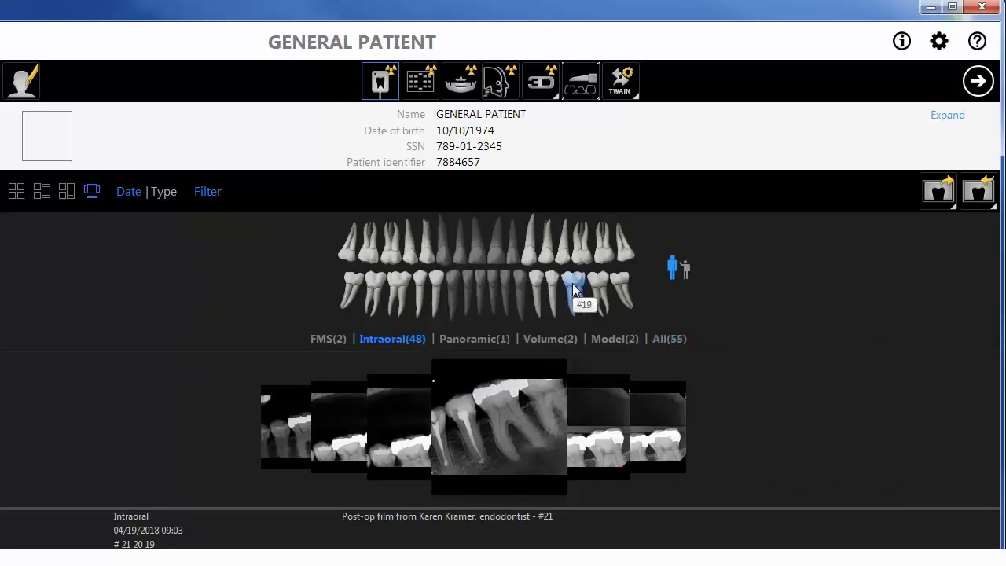
left_click(15, 201)
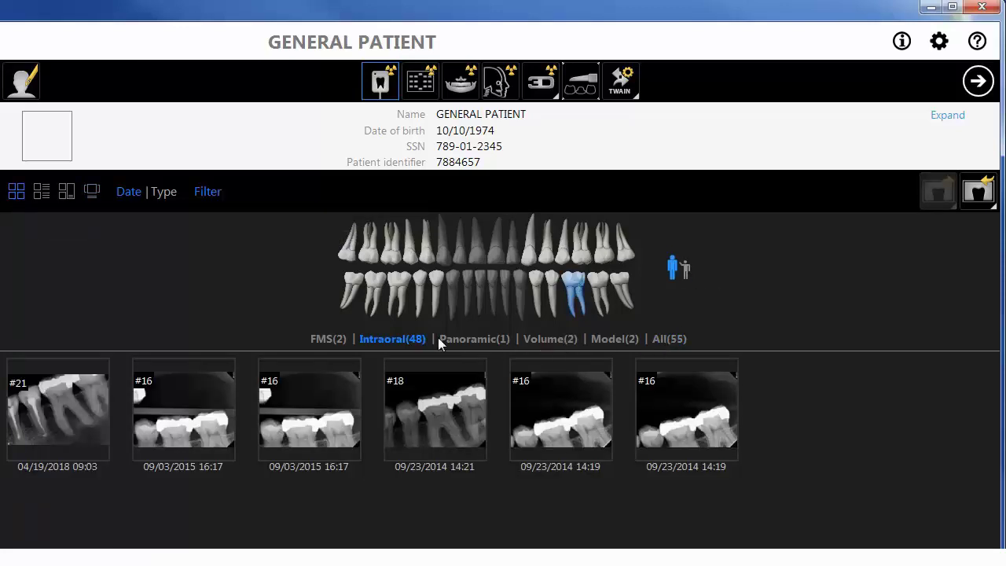
left_click(207, 191)
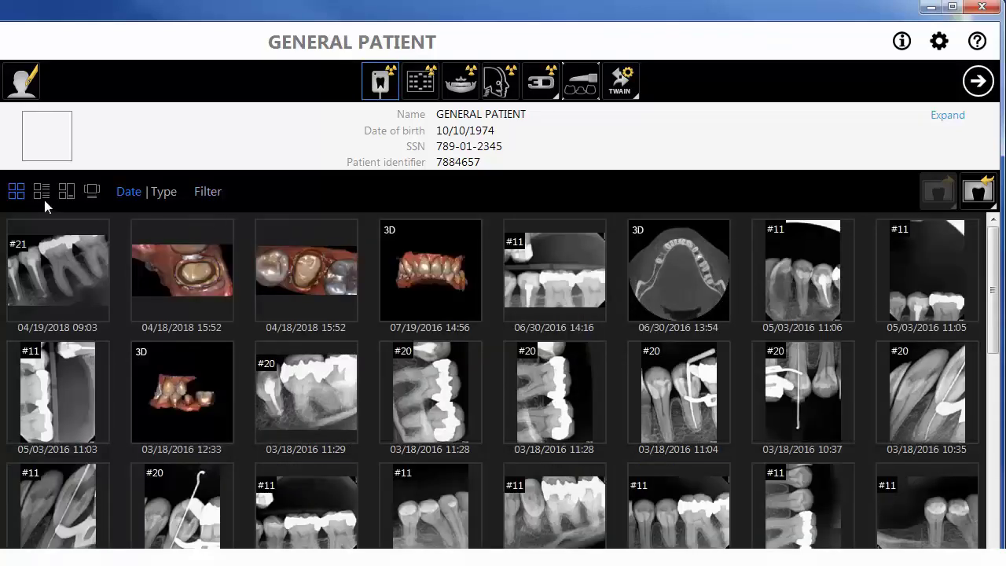
Step: In detail view, open the 04/19/2018 intraoral image's information with its comment editable, and close it without saving
left_click(42, 196)
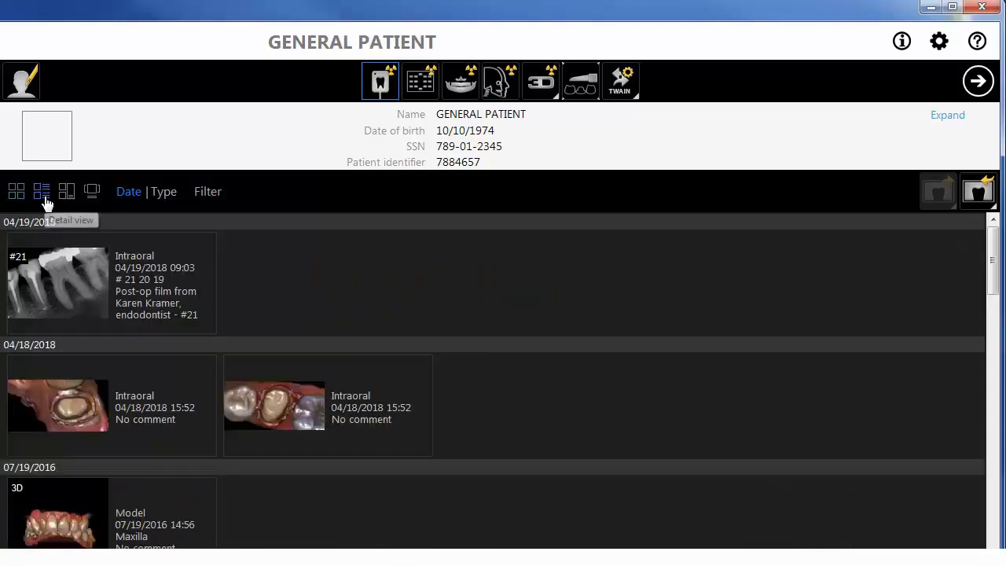
left_click(99, 257)
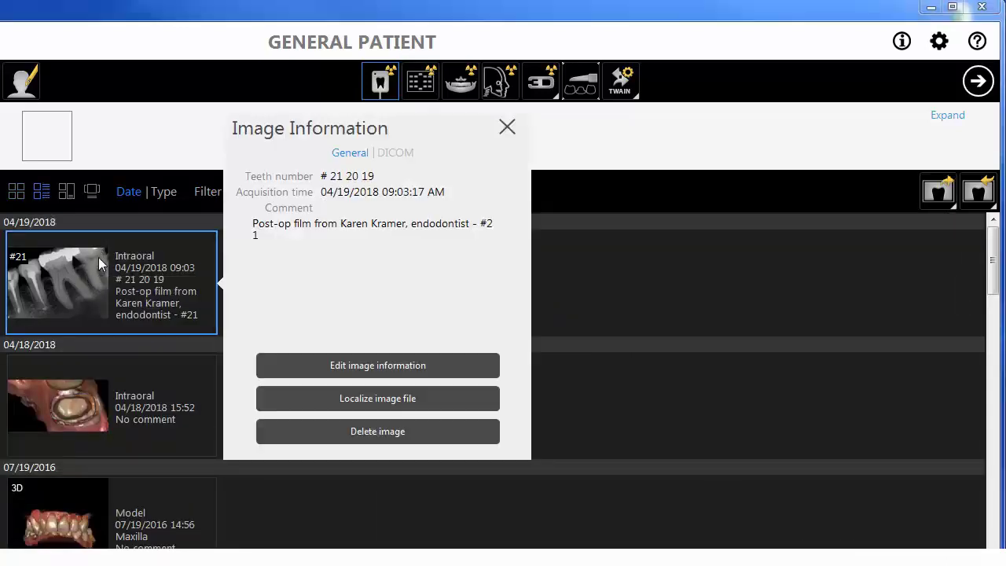
left_click(368, 273)
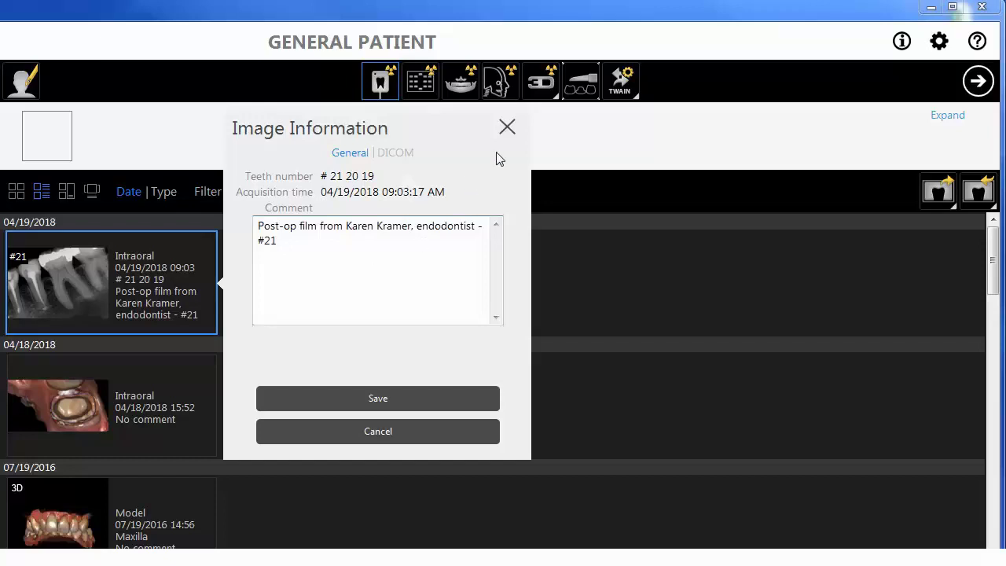
left_click(507, 130)
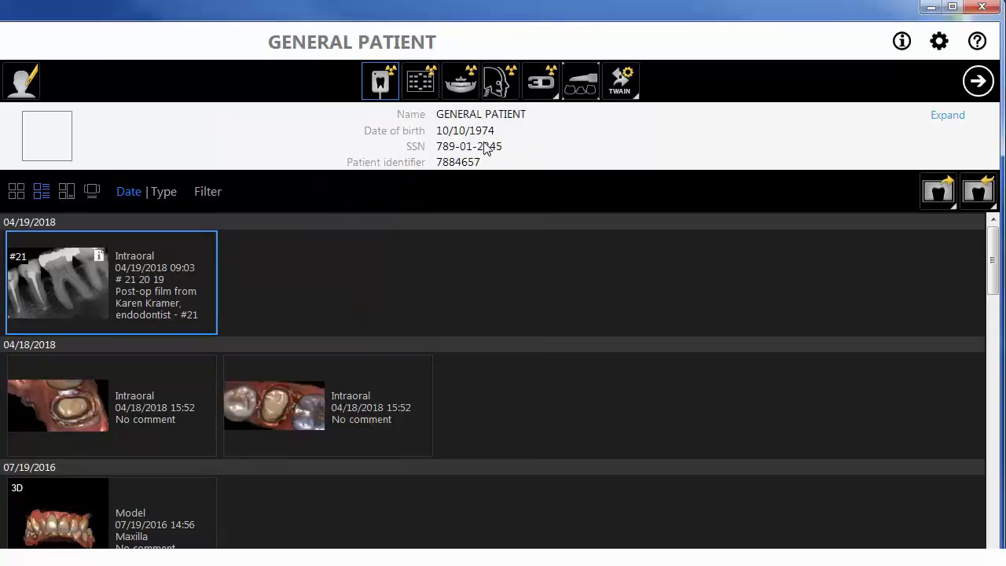
Step: Open the 04/19/2018 intraoral image in the workspace and slightly enlarge the 09/23/2014 panoramic image's window
left_click(174, 310)
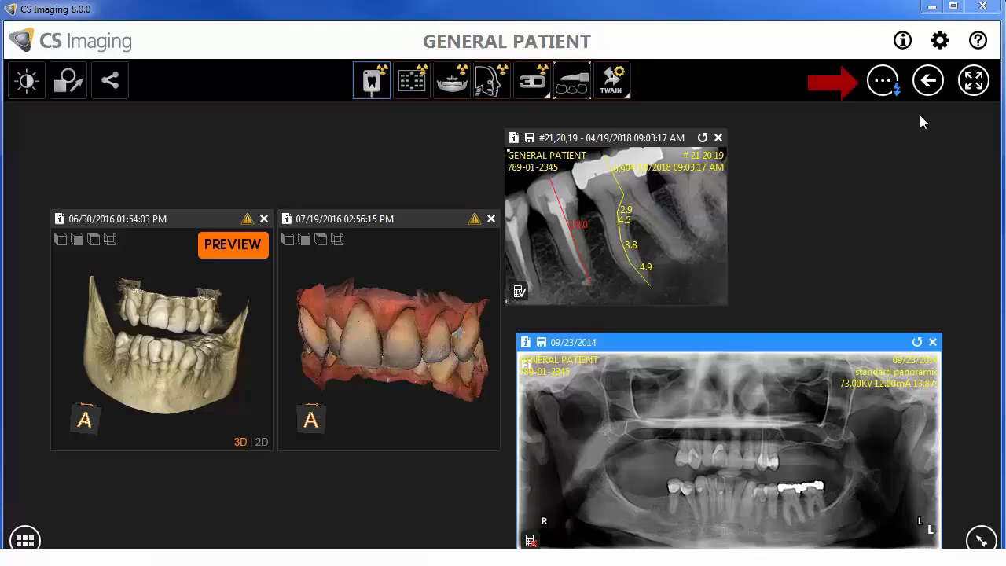
left_click(886, 93)
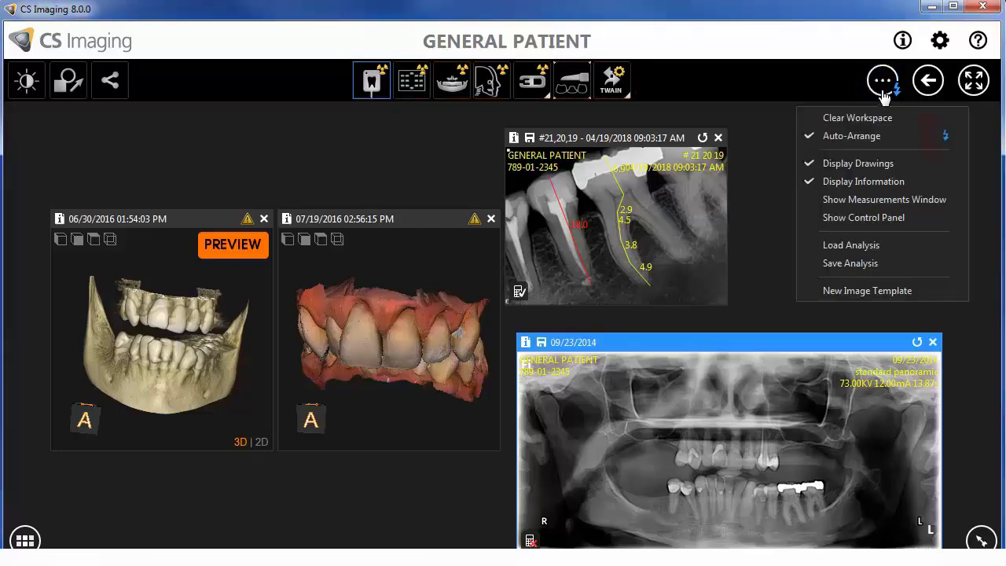
left_click(834, 83)
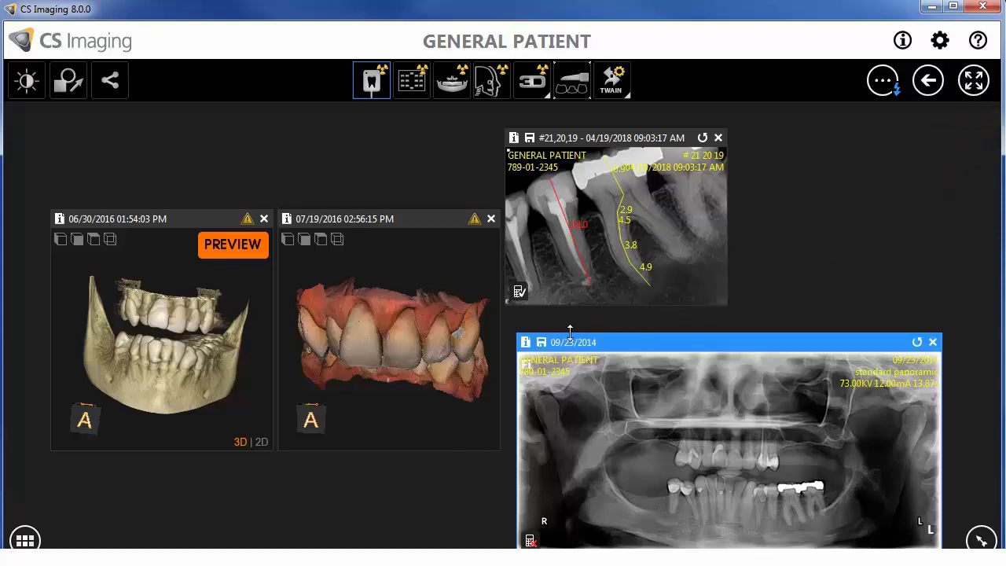
mouse_move(516, 334)
left_mouse_down()
mouse_move(385, 256)
mouse_move(343, 250)
mouse_move(509, 318)
left_mouse_up()
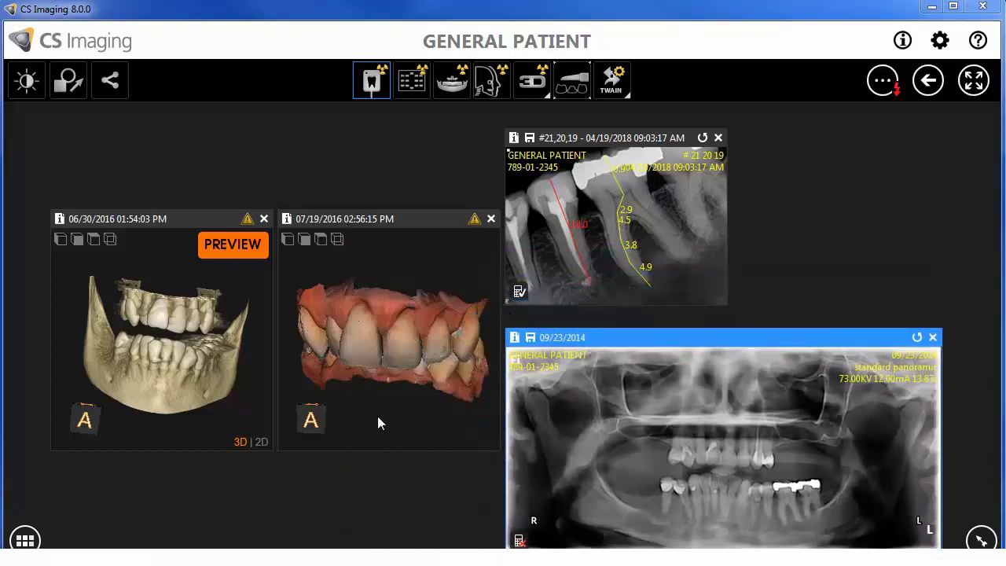
Step: Display the image tools, the drawing and annotation tools, and the sharing tools one after another
left_click(26, 95)
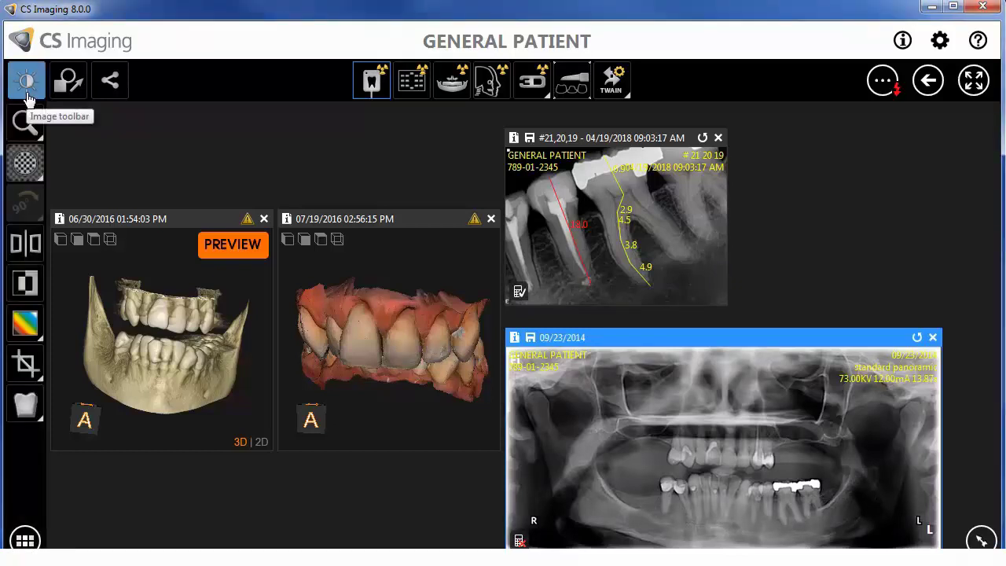
left_click(61, 94)
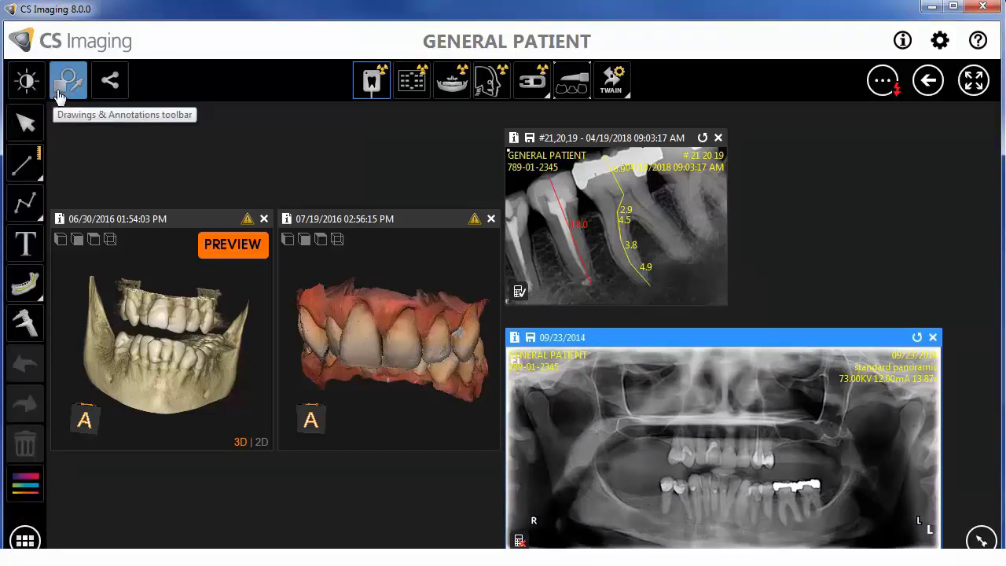
left_click(111, 92)
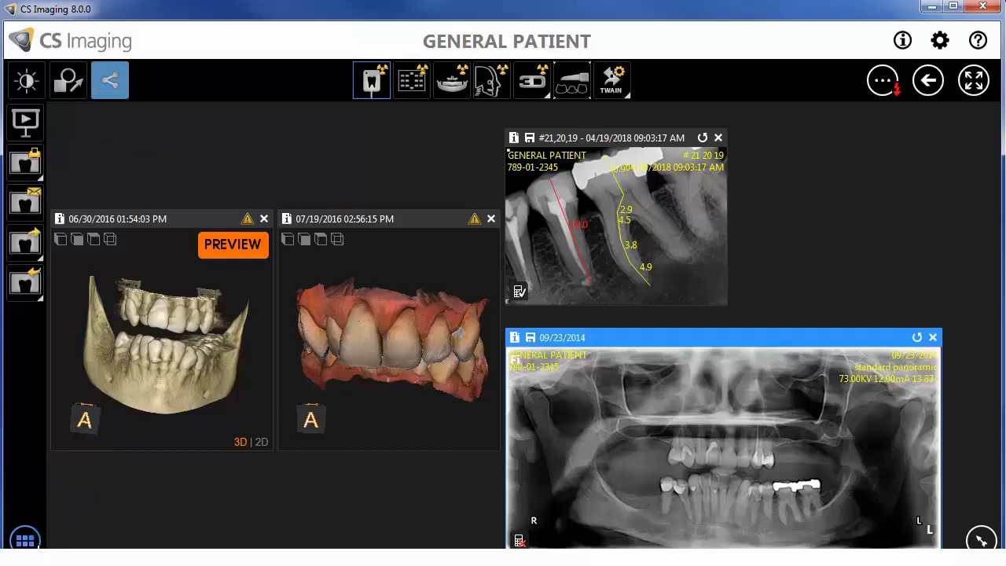
Step: Show and close the workspace's thumbnail gallery, and bring up the image control panel
left_click(24, 540)
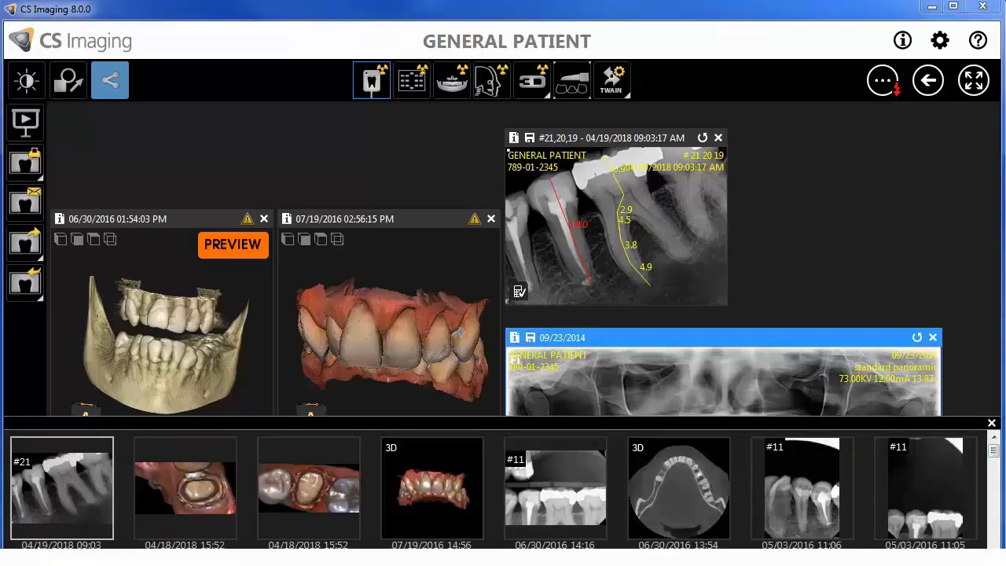
left_click(991, 424)
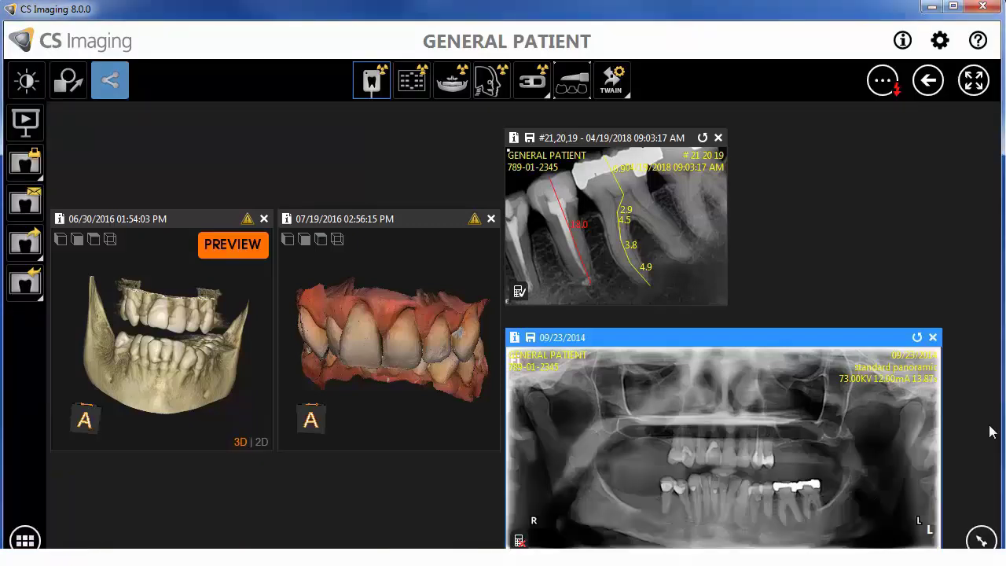
left_click(987, 540)
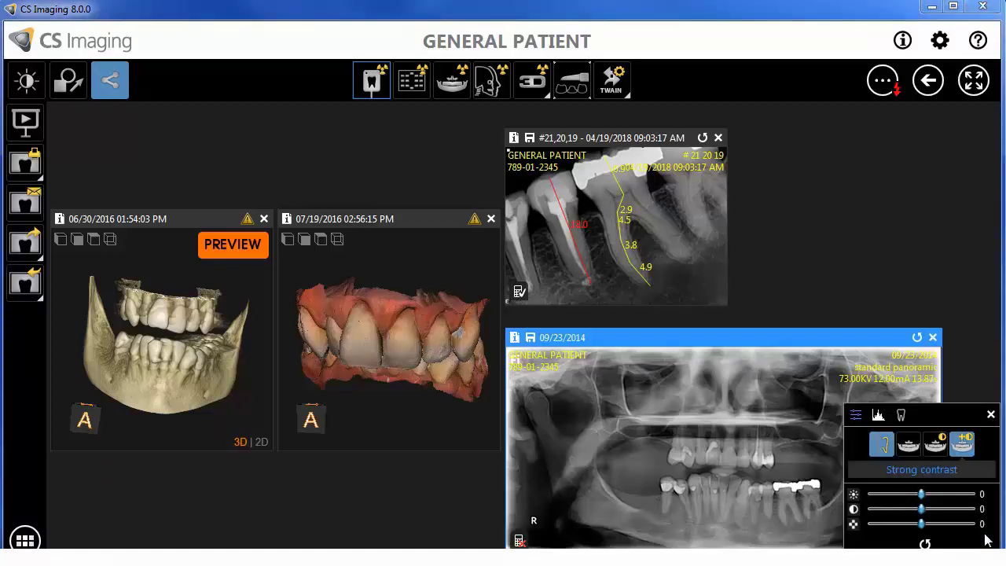
left_click(987, 541)
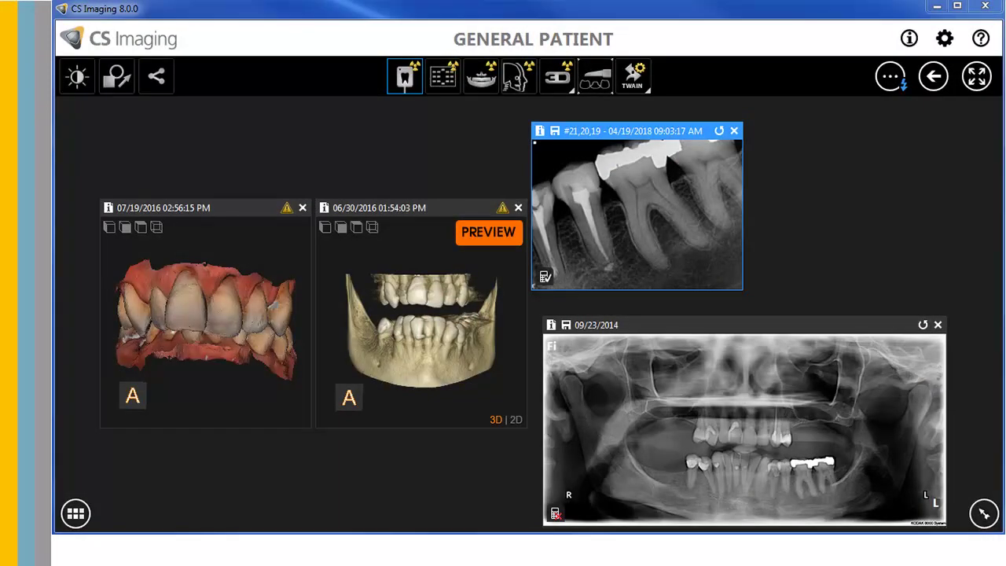
Step: Try the workspace display options for the measurements window and the control panel
left_click(891, 76)
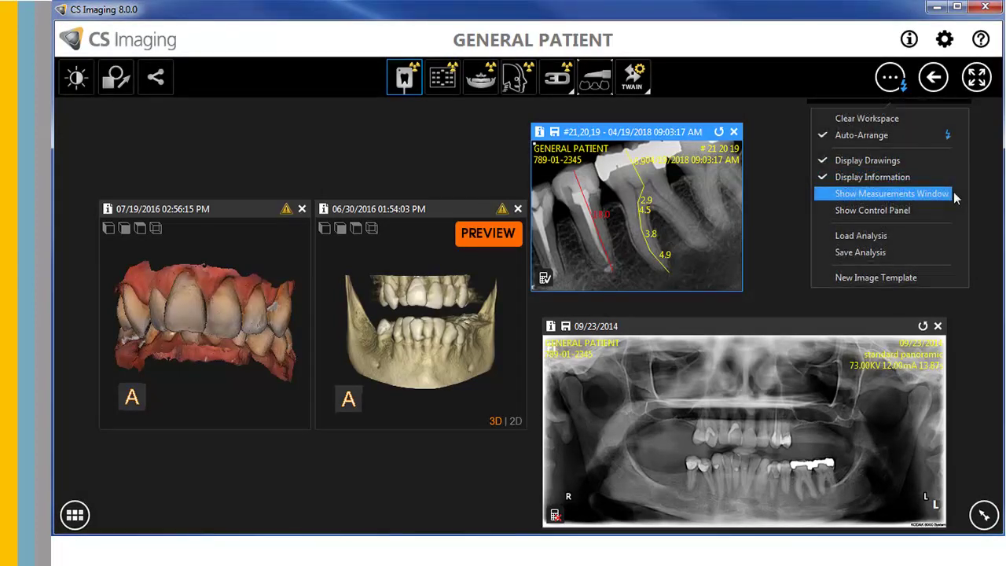
left_click(891, 193)
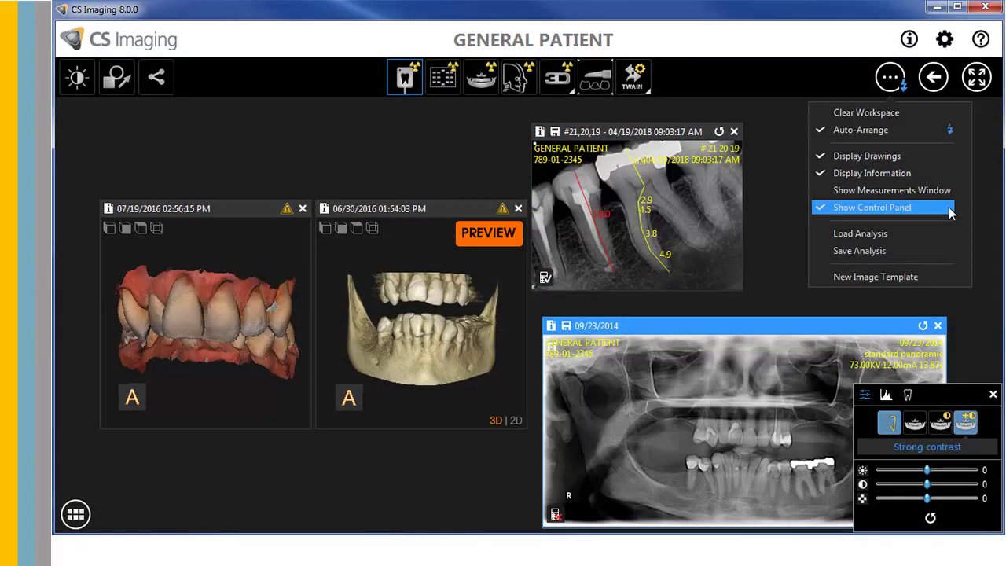
left_click(942, 233)
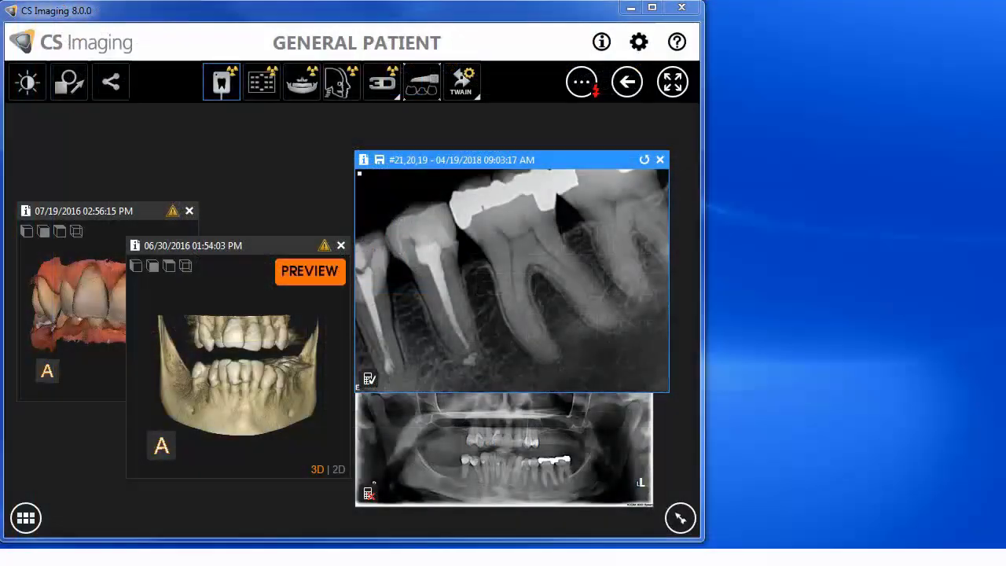
Step: Turn on Auto-Arrange for the open images and enlarge the 04/19/2018 intraoral image's window
left_click(580, 93)
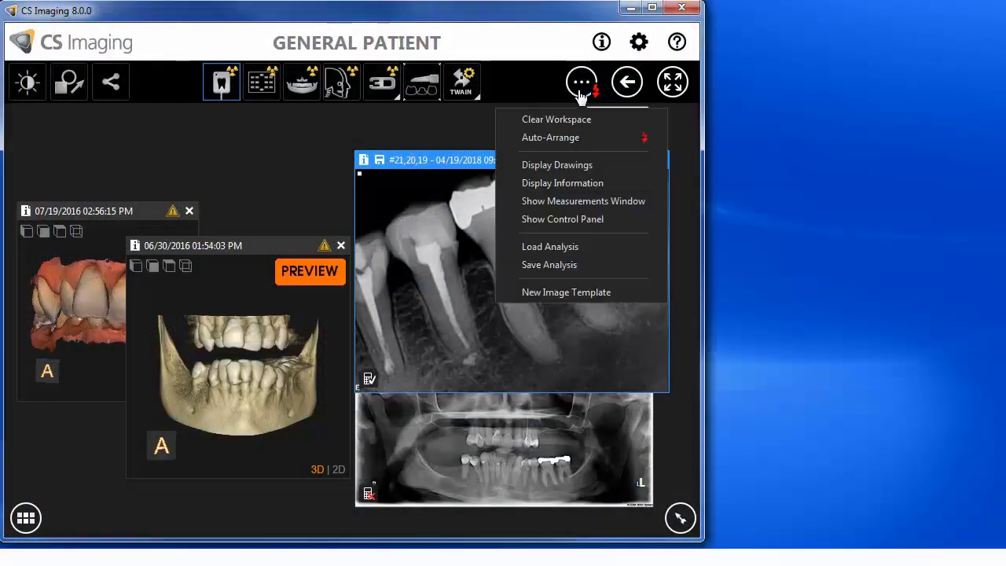
left_click(602, 138)
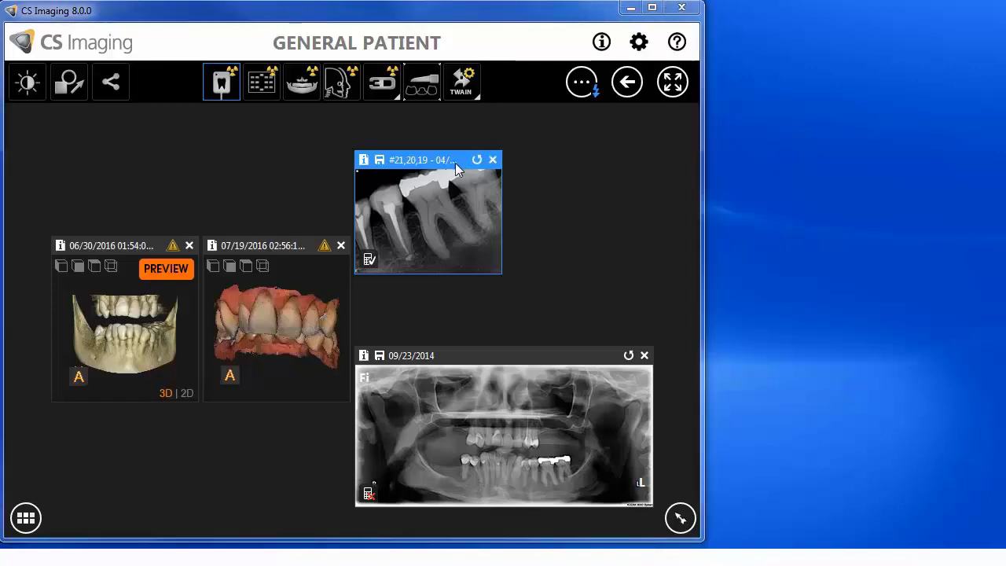
left_click_drag(462, 161, 855, 135)
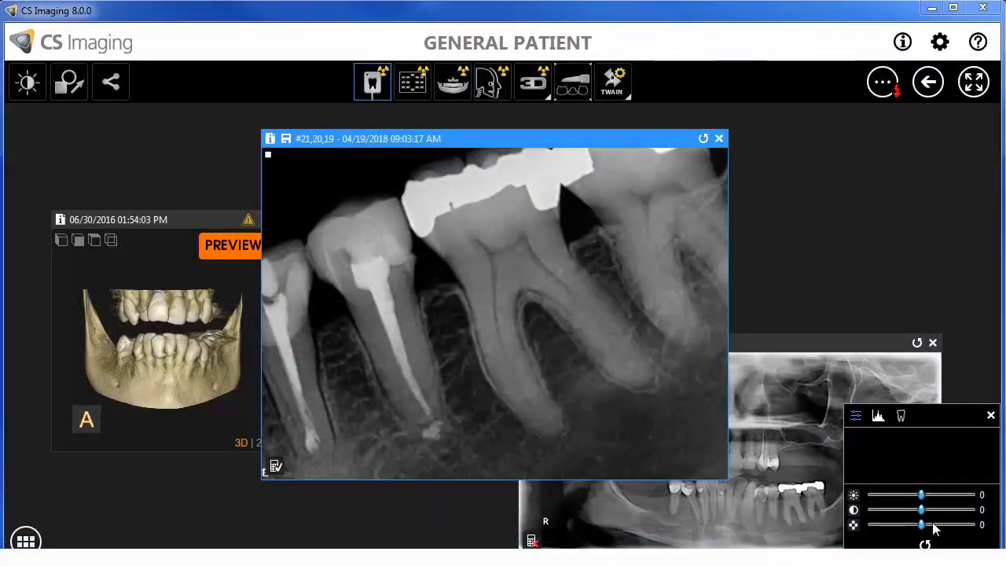
Step: Set the enlarged intraoral image's brightness to -12 and contrast to -14
mouse_move(923, 501)
left_mouse_down()
mouse_move(932, 499)
mouse_move(917, 500)
mouse_move(929, 511)
mouse_move(915, 509)
left_mouse_up()
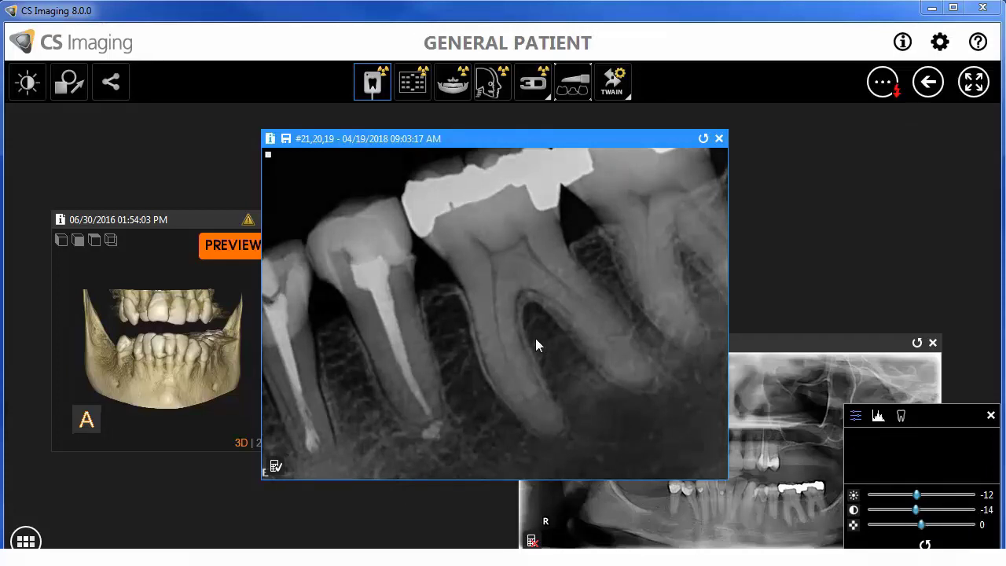
left_click_drag(536, 339, 503, 324)
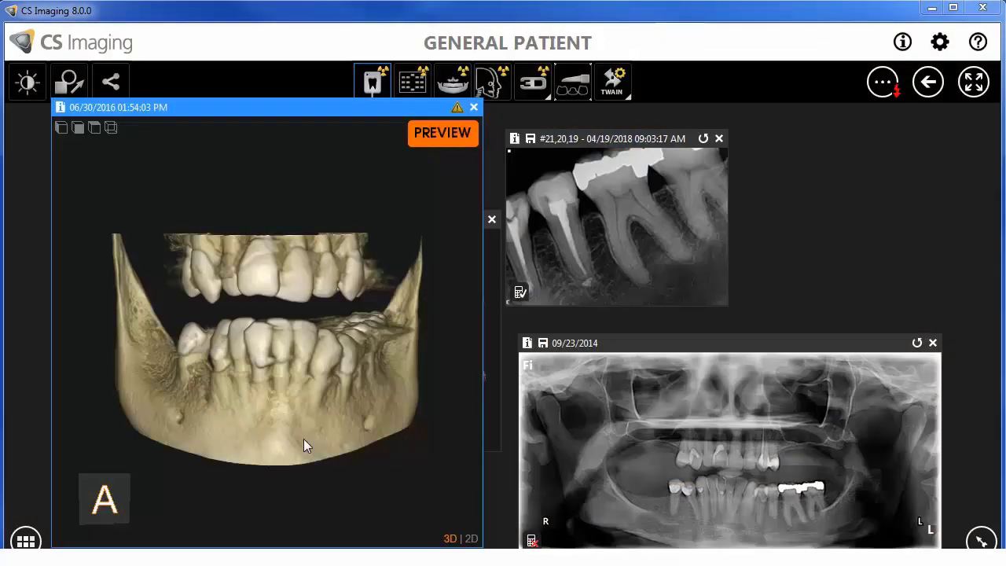
Step: Rotate the 06/30/2016 jaw volume in 3D, and browse its axial slices in 2D
left_click_drag(293, 410, 228, 406)
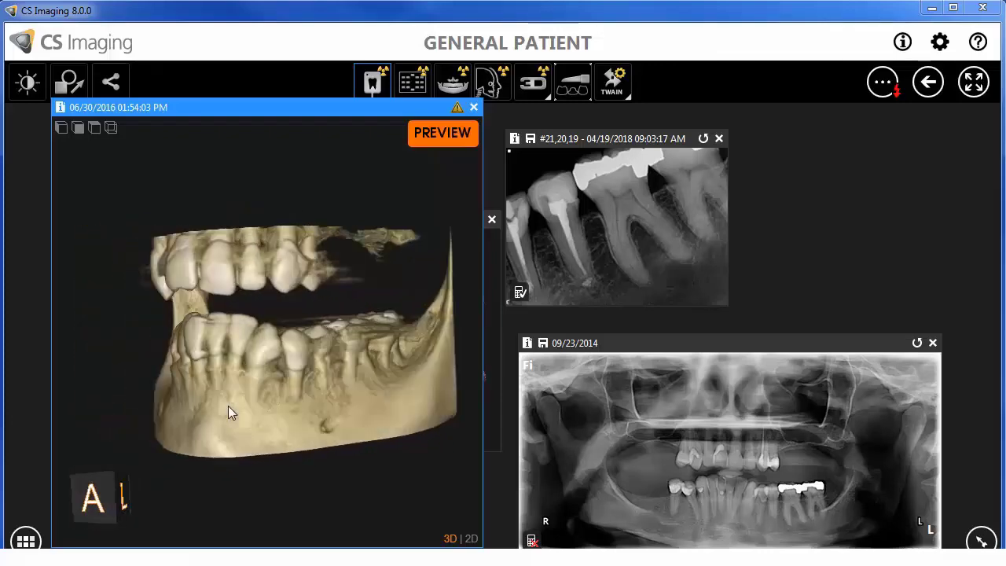
left_click(471, 541)
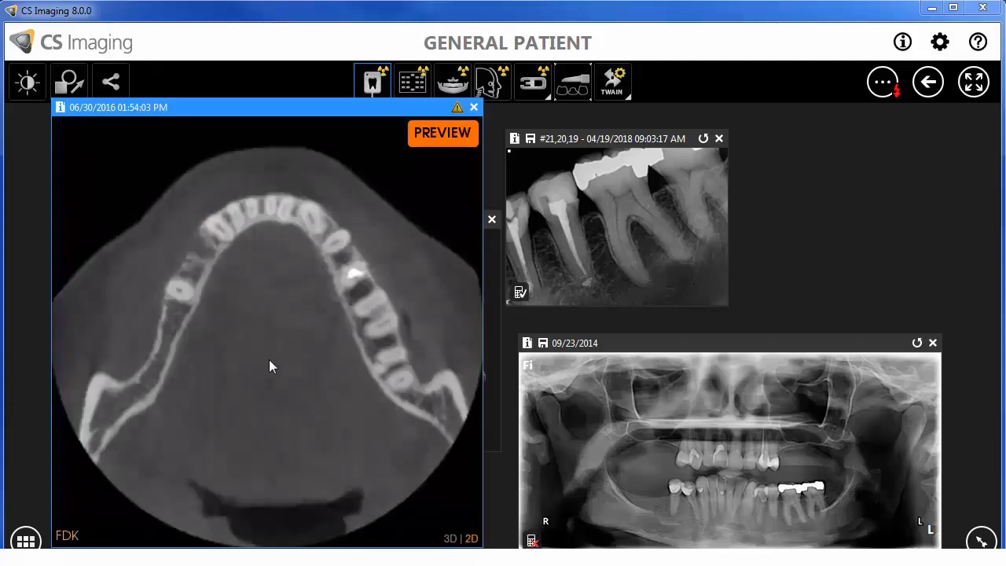
scroll(274, 356, "down", 10)
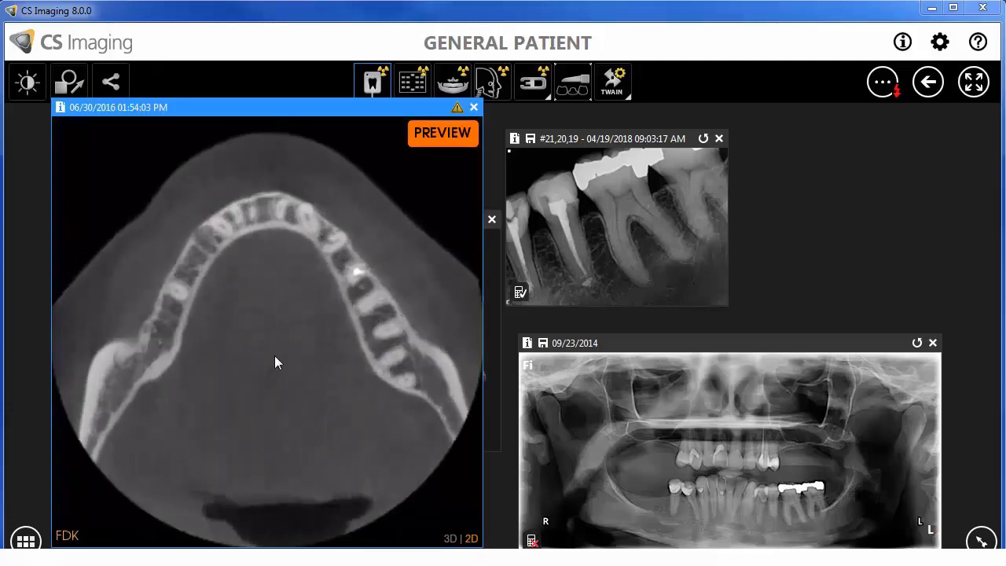
Step: Browse further down through the jaw volume's 2D axial slices toward the lower border of the mandible
scroll(274, 362, "down", 8)
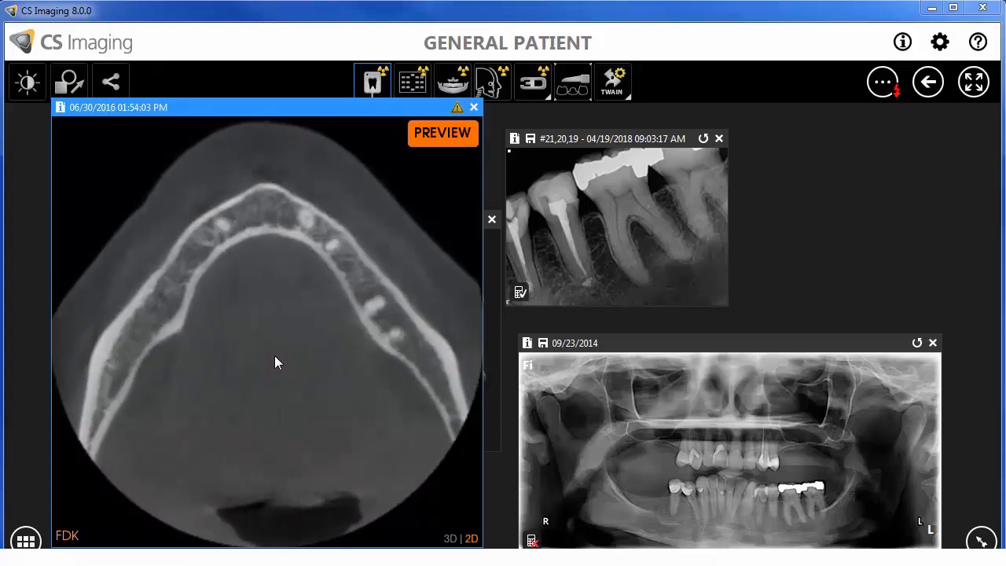
scroll(275, 362, "down", 2)
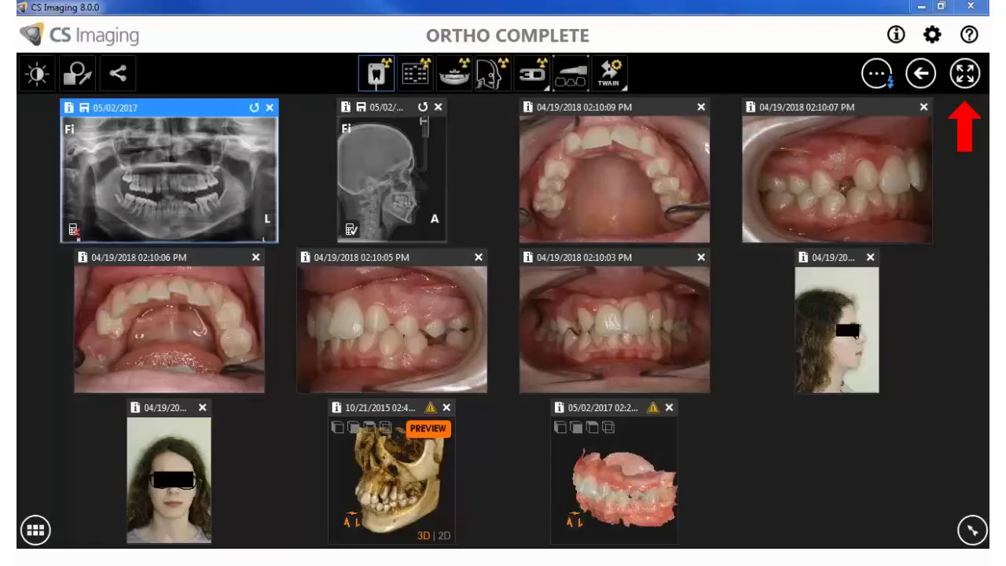
Step: Display the 05/02/2017 panoramic image full screen, check its display options, and show the image control panel
left_click(966, 81)
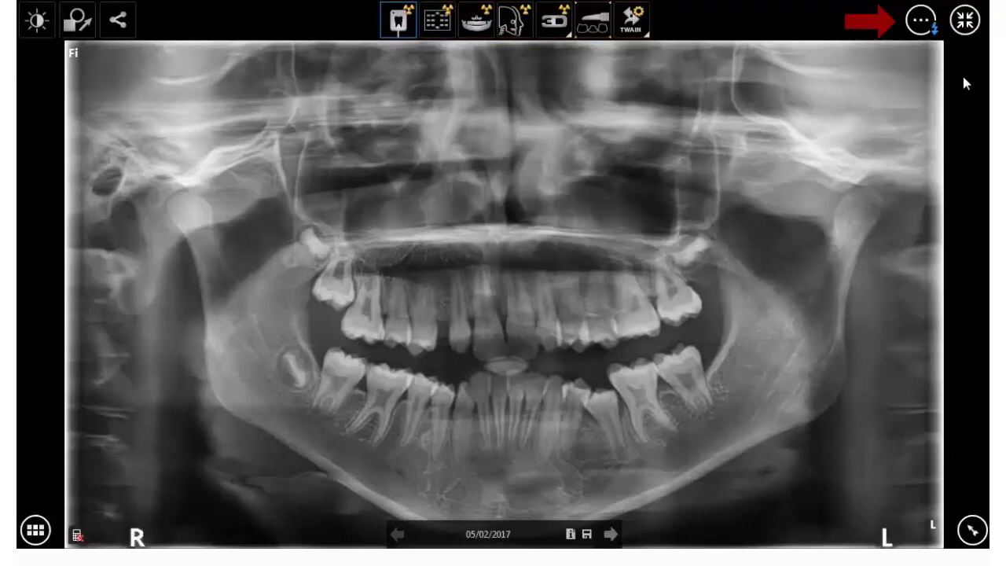
left_click(923, 22)
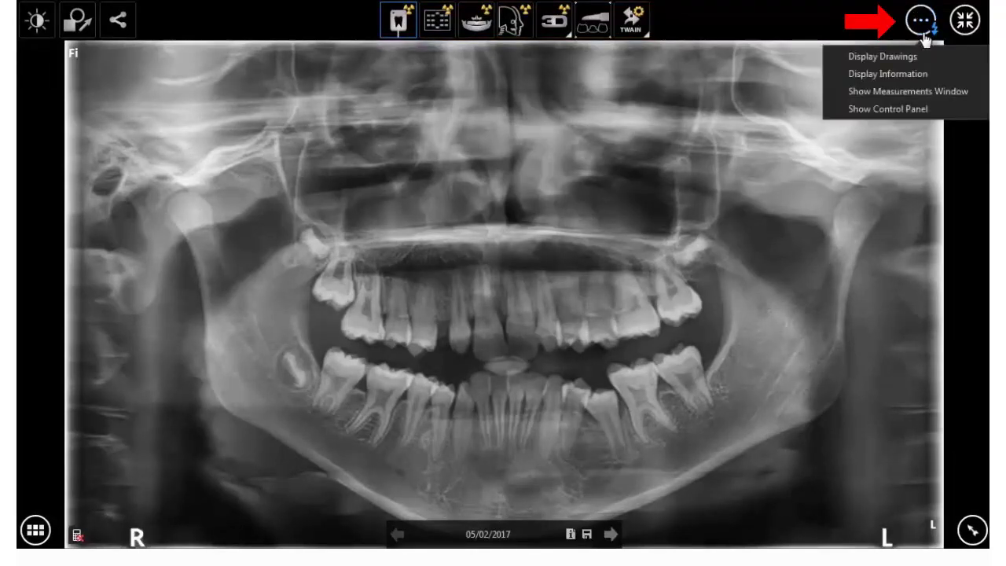
left_click(884, 33)
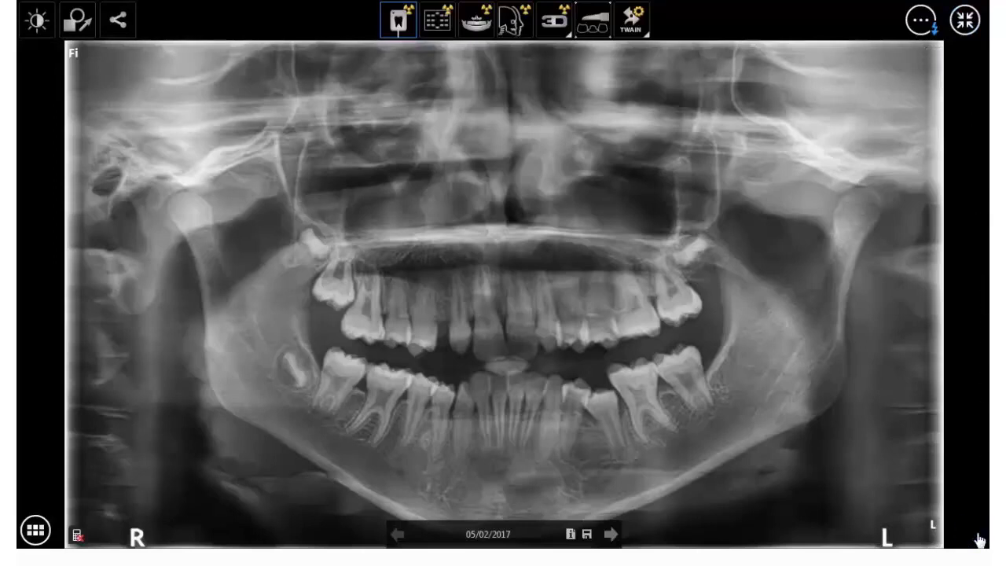
left_click(973, 530)
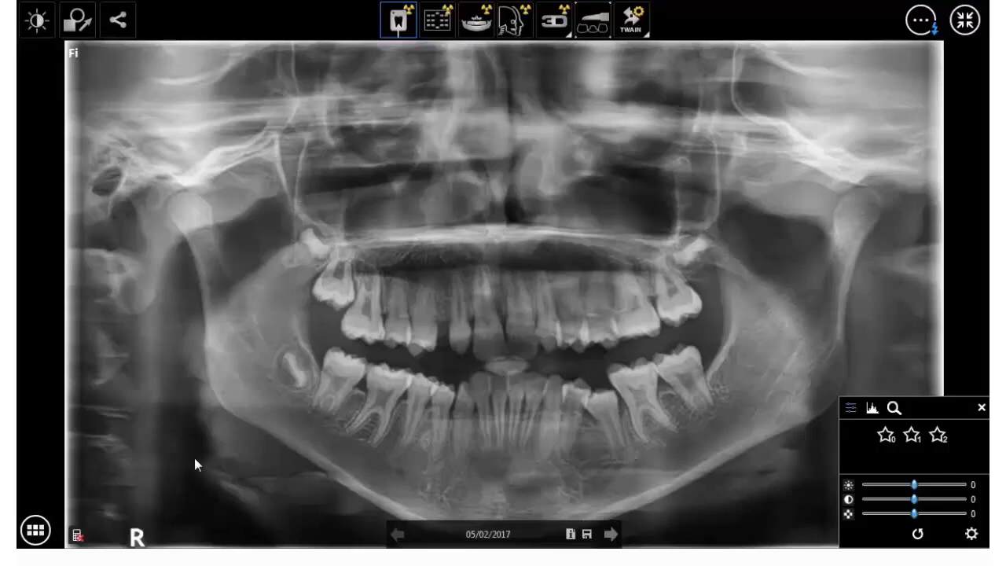
Step: Examine the full-screen gallery strip and the image adjustment, drawing and sharing tool sets
left_click(34, 529)
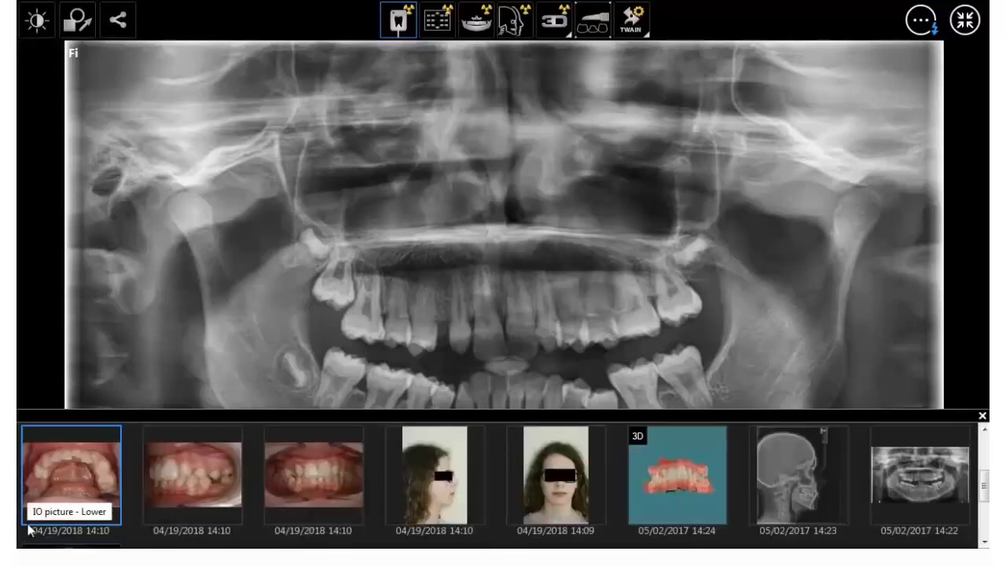
left_click(981, 416)
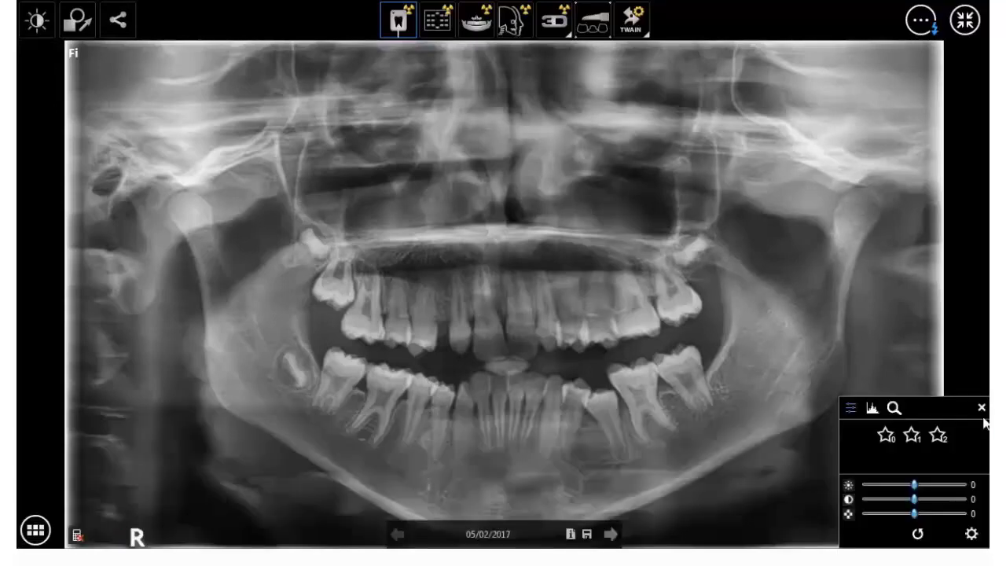
left_click(38, 20)
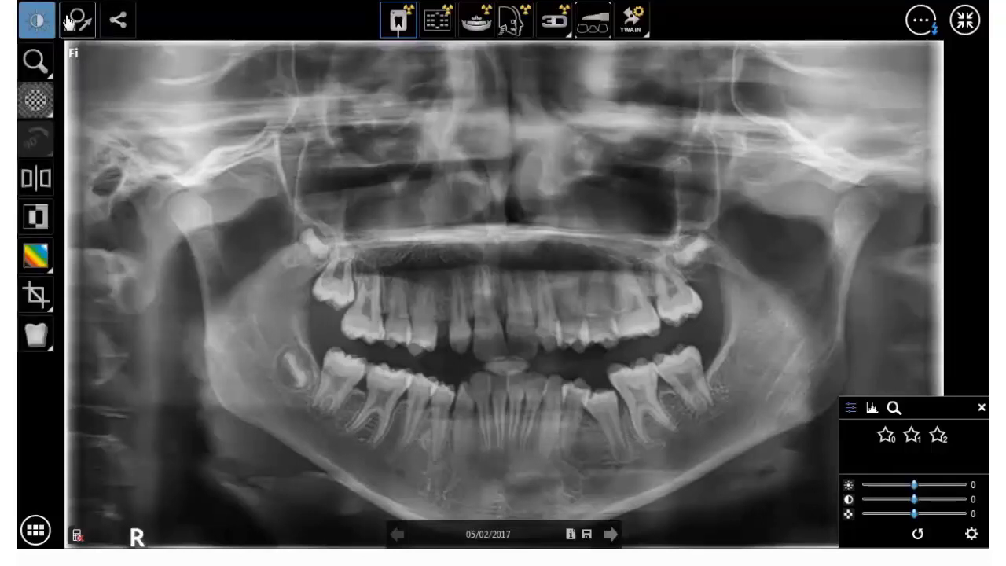
left_click(69, 21)
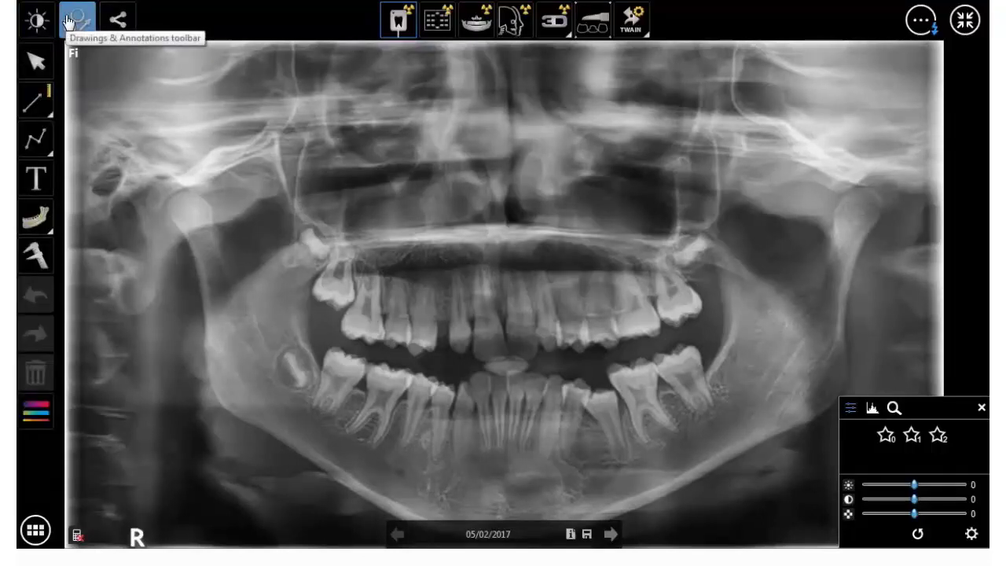
left_click(123, 21)
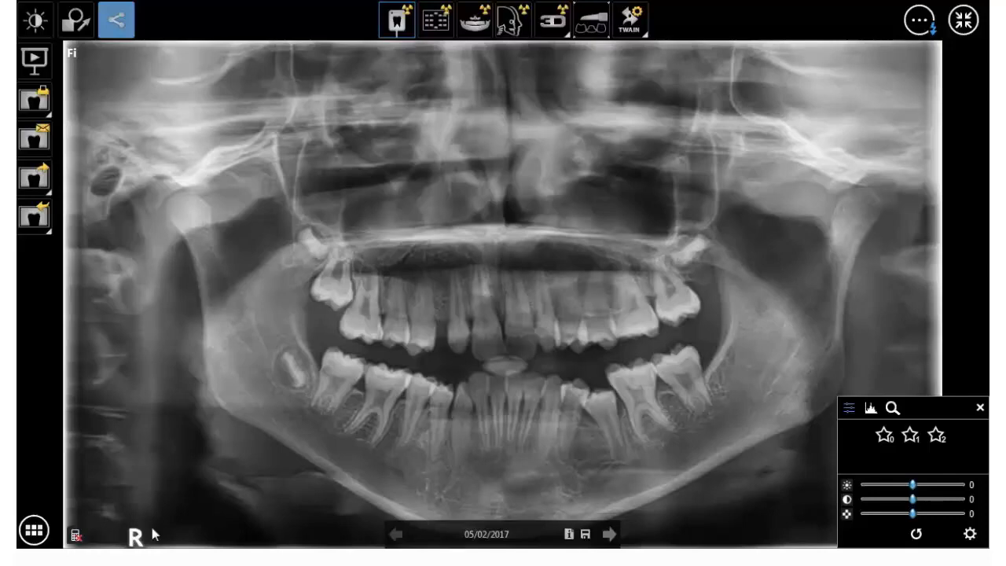
Step: Magnify the panoramic image to 184%, inspect the patient's lower left teeth, and fit the image to the window again
left_click(893, 408)
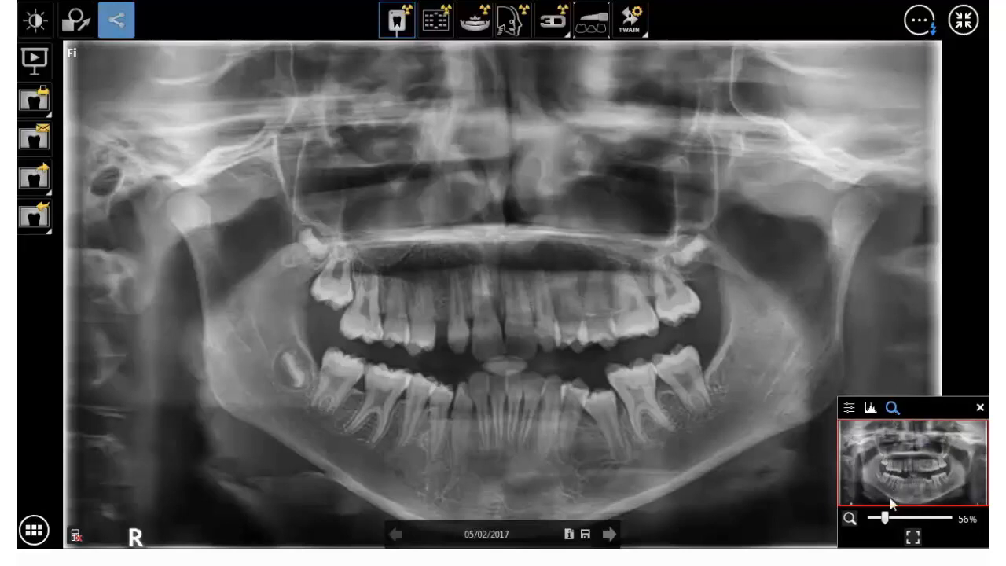
left_click_drag(885, 519, 942, 517)
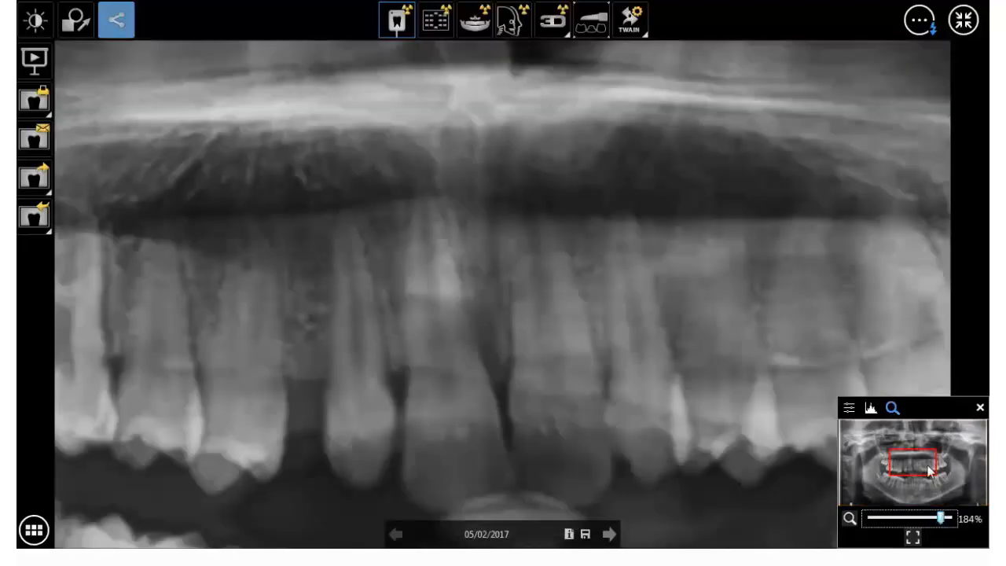
left_click_drag(929, 471, 950, 489)
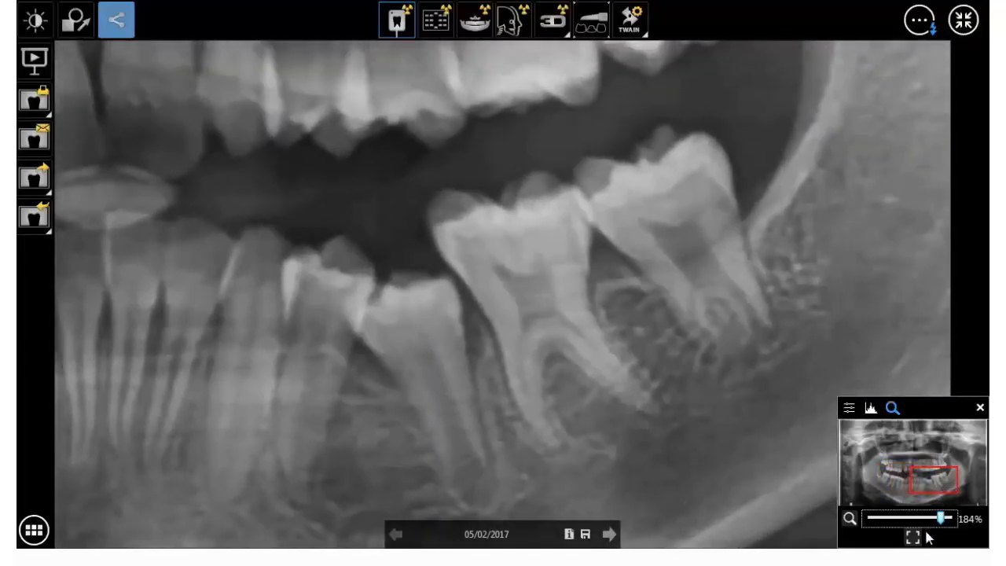
left_click(914, 540)
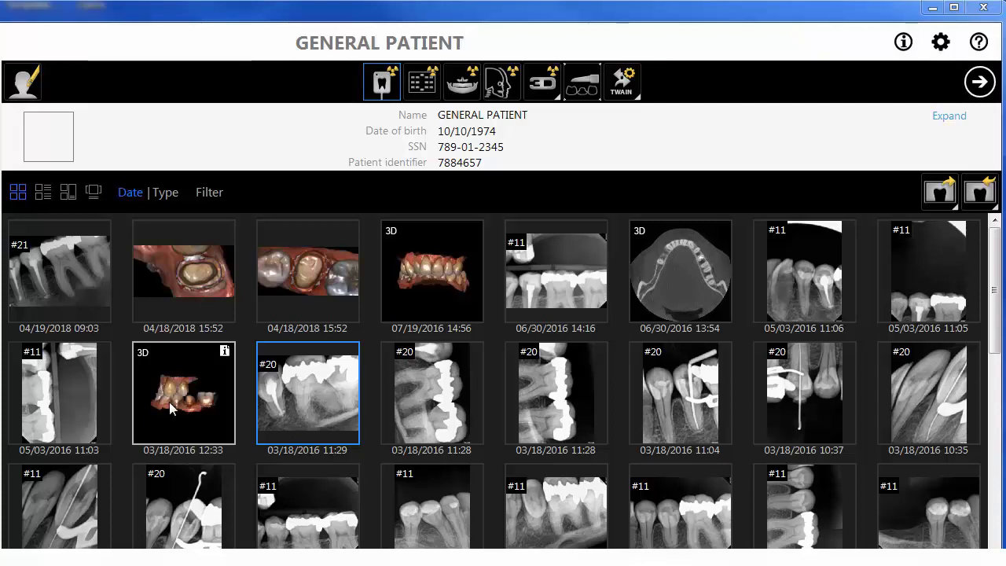
Step: Add the 05/03/2016 11:03 and 04/19/2018 09:03 images to the selection and choose RVG ENDO Case as the patient to assign them to
left_click(93, 403, "ctrl")
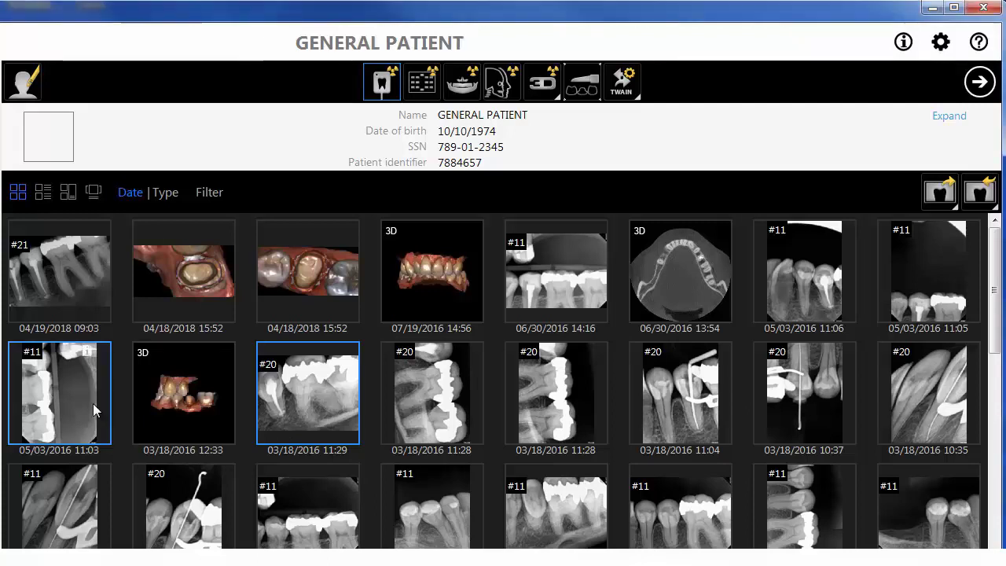
left_click(78, 300, "ctrl")
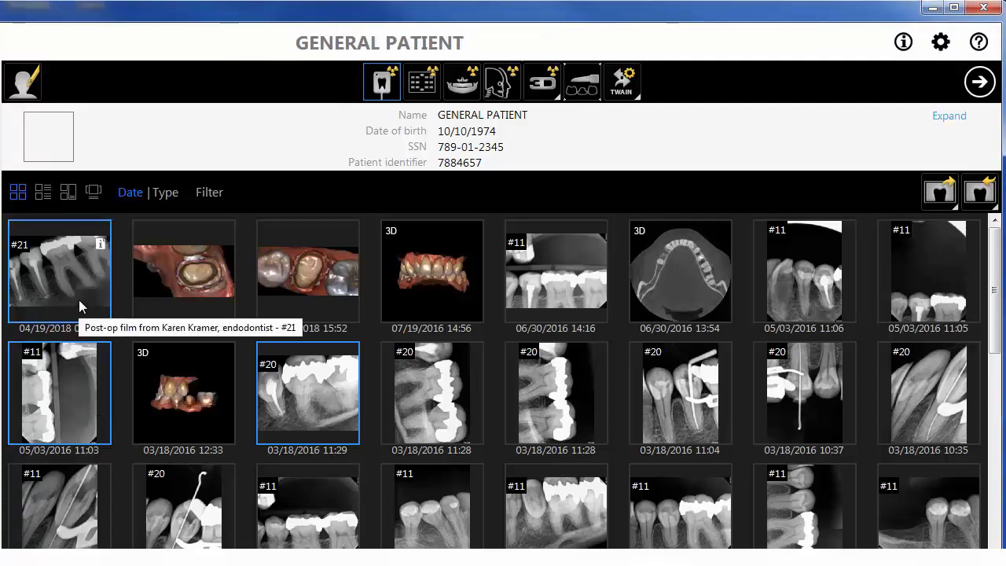
right_click(79, 299)
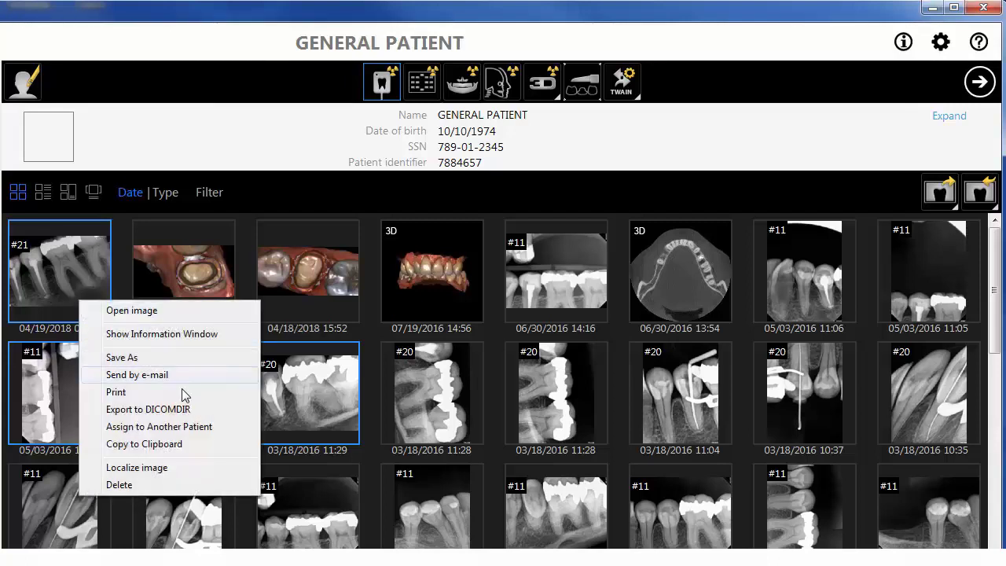
left_click(227, 432)
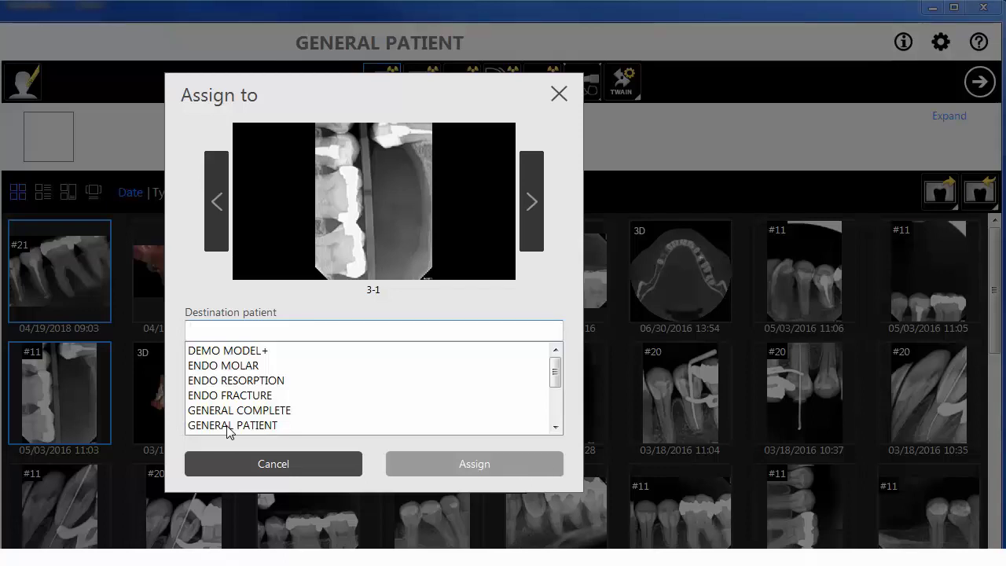
type("r")
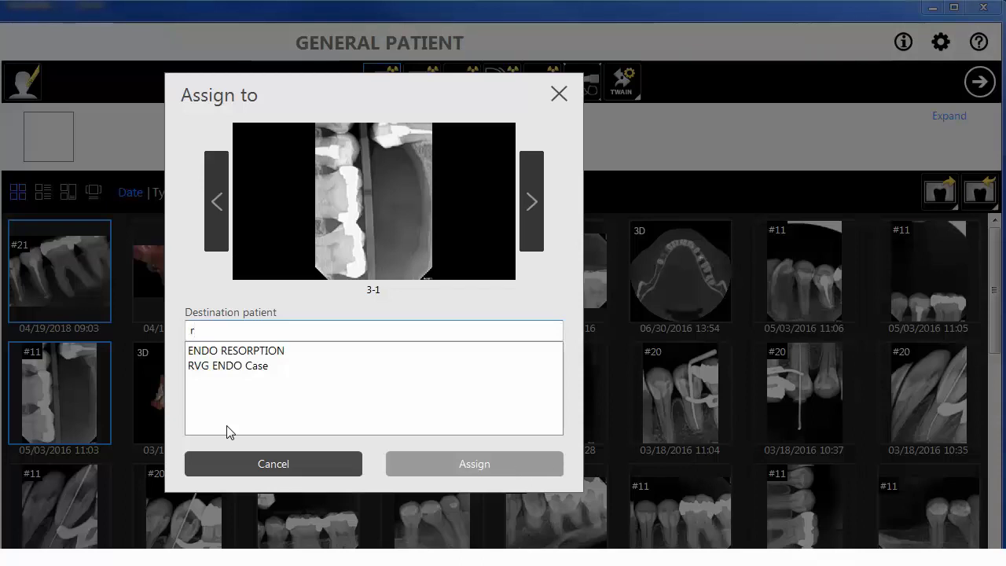
left_click(232, 368)
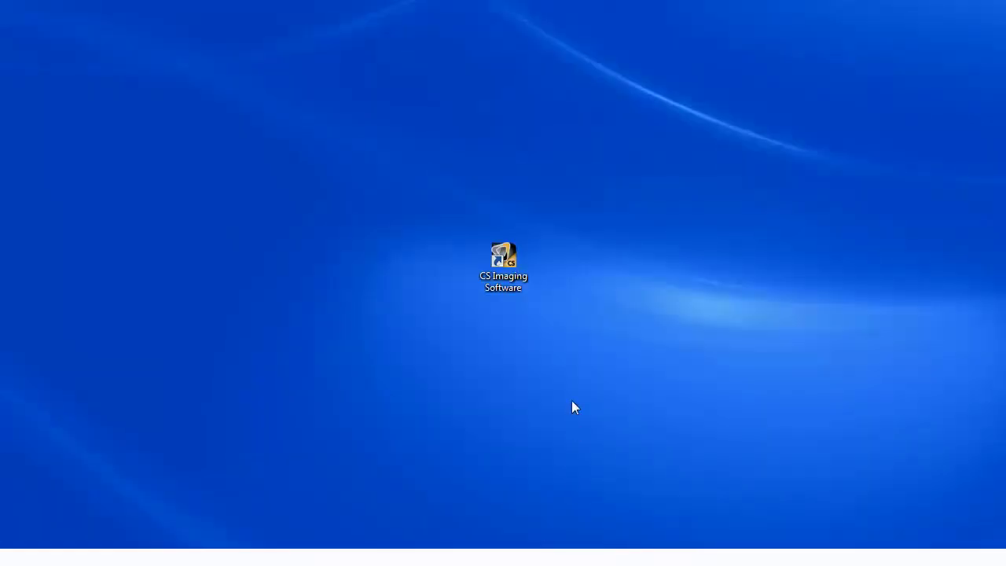
Step: Launch CS Imaging and open the GENERAL PATIENT record
double_click(503, 264)
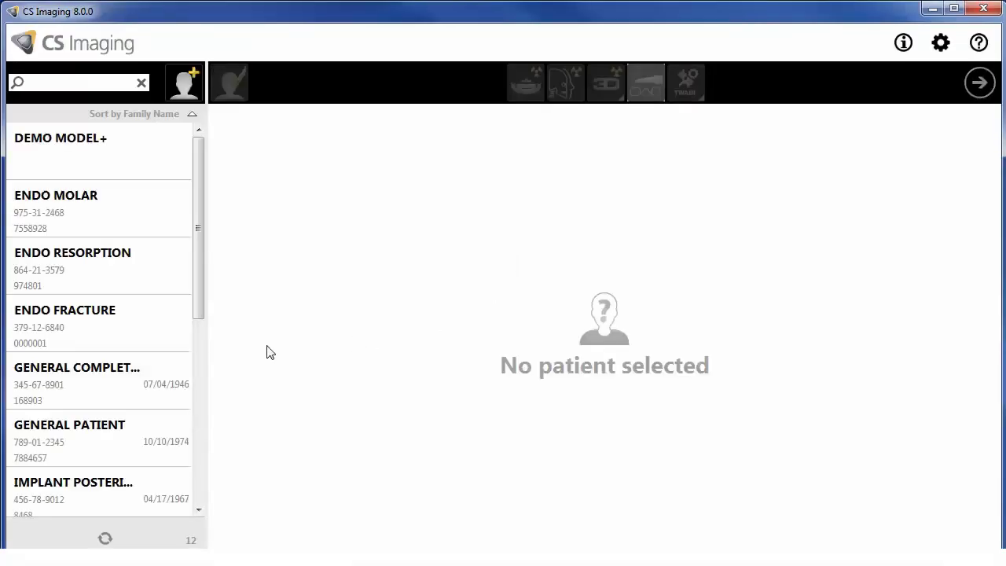
left_click(124, 380)
double_click(76, 427)
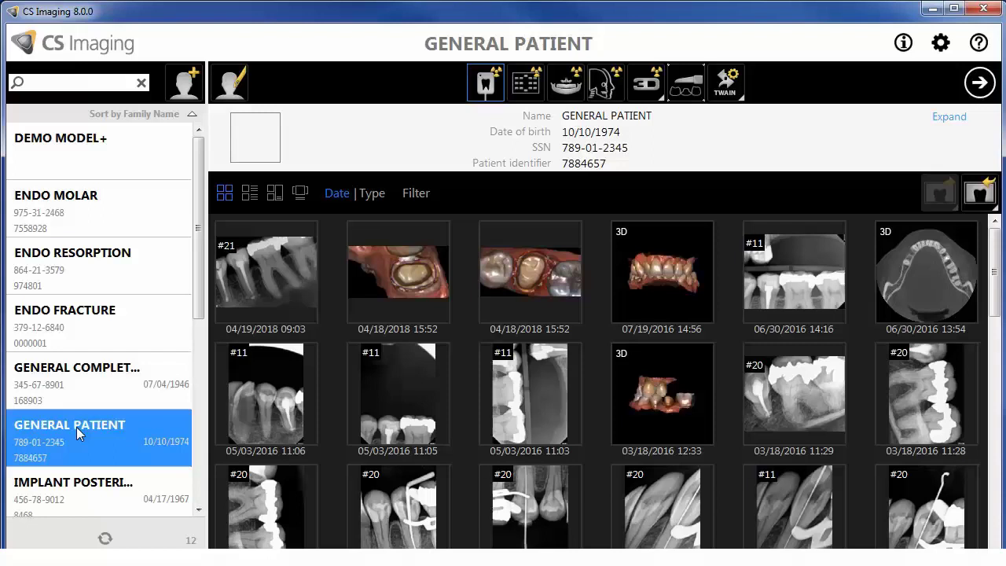
Step: Select the 04/19/2018 09:03, 05/03/2016 11:06 and 05/03/2016 11:03 images and move them onto the ENDO FRACTURE patient
left_click(278, 297)
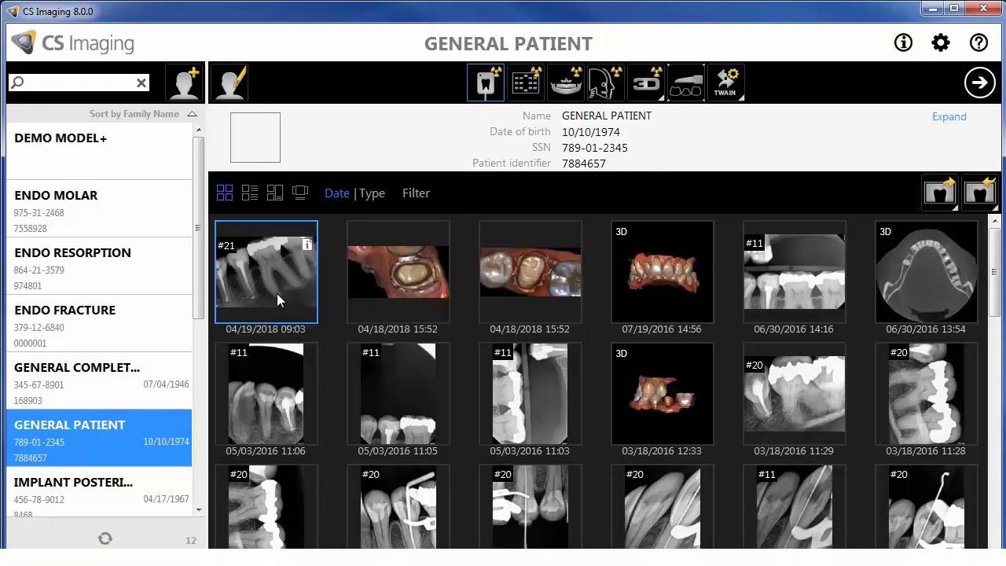
left_click(269, 377)
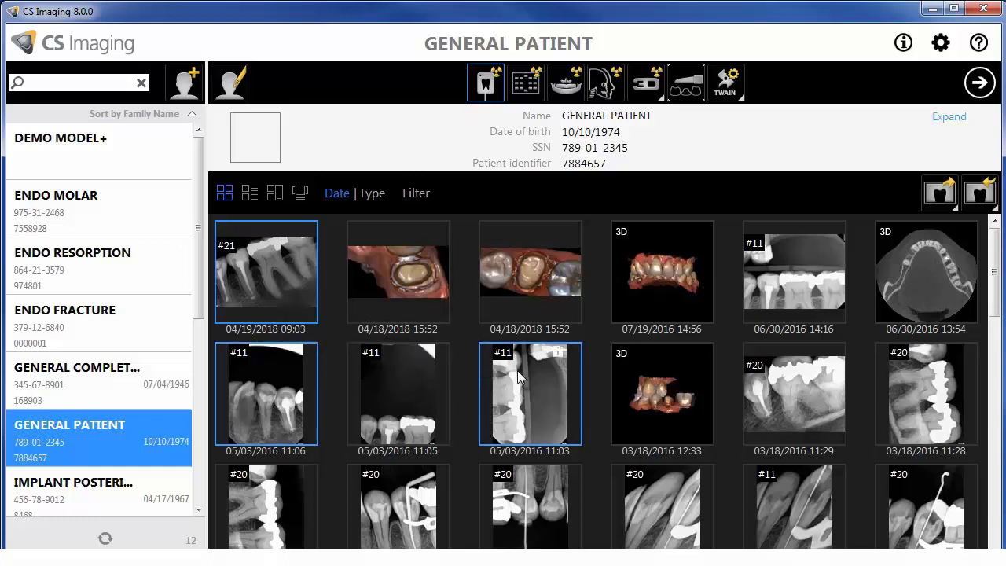
left_click_drag(517, 378, 140, 322)
left_click_drag(141, 322, 139, 315)
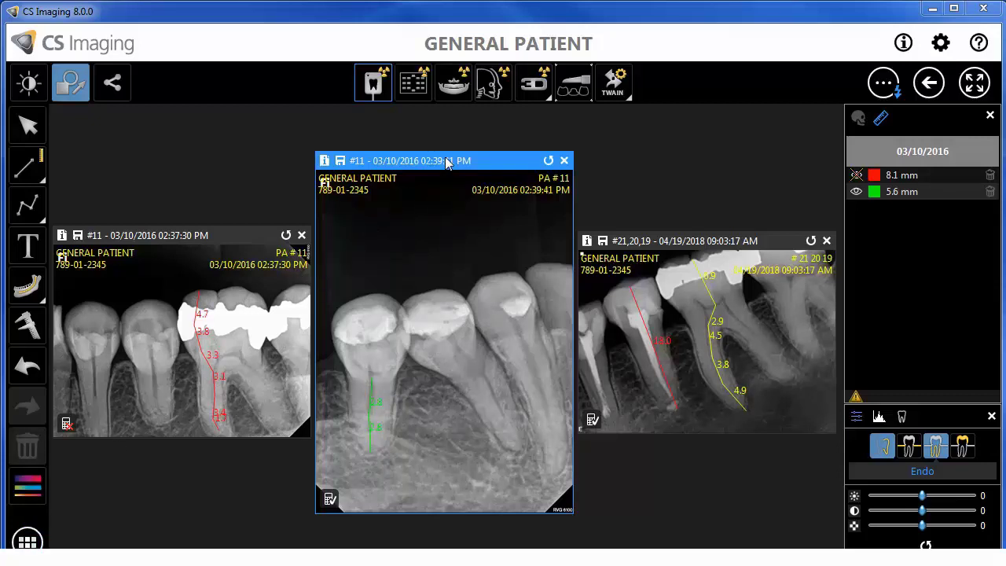
Step: Draw a straight line measurement about 9.9 mm long down the rightmost root on the 03/10/2016 02:39:41 PM image, and delete it
left_click(28, 166)
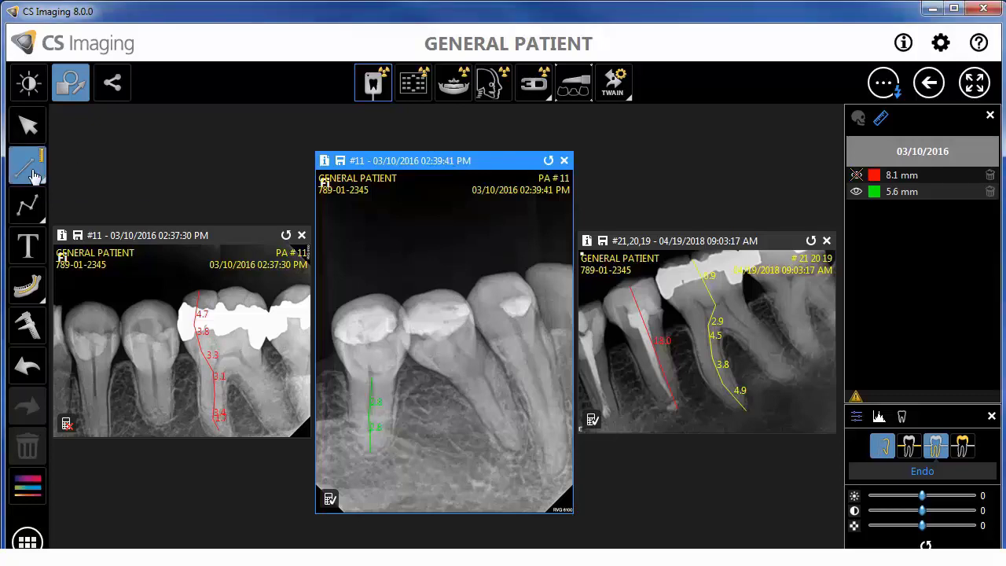
left_click(521, 338)
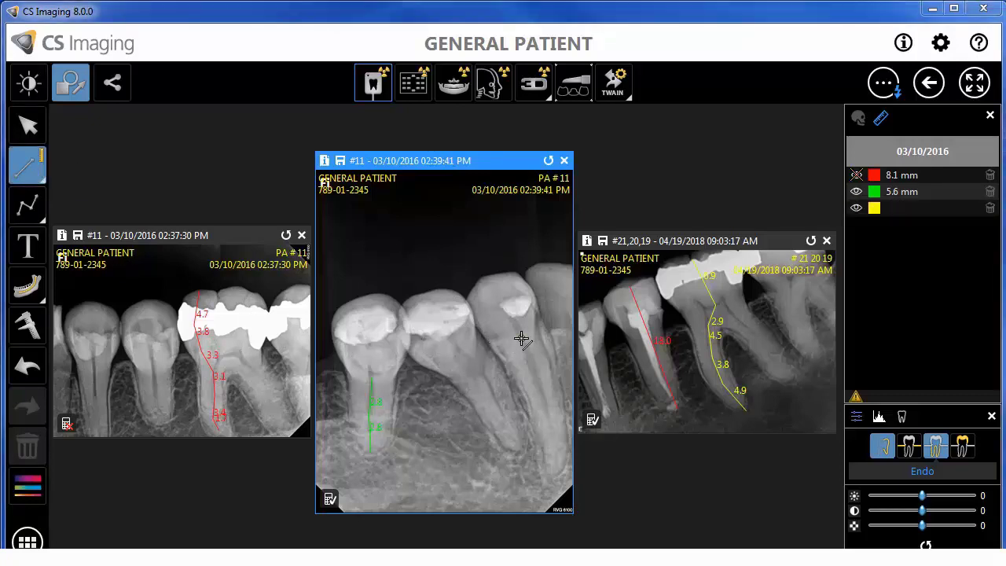
left_click(562, 467)
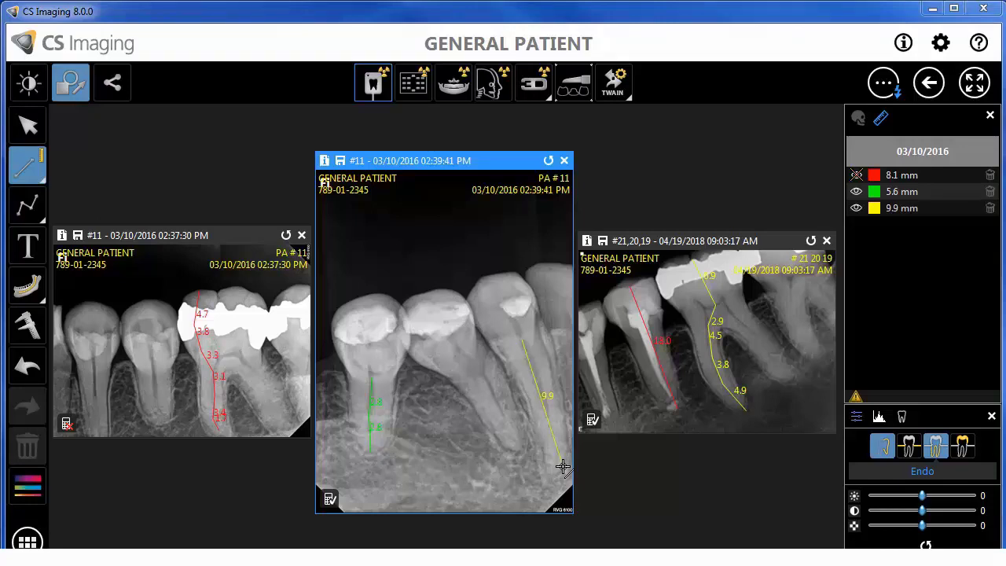
key("Delete")
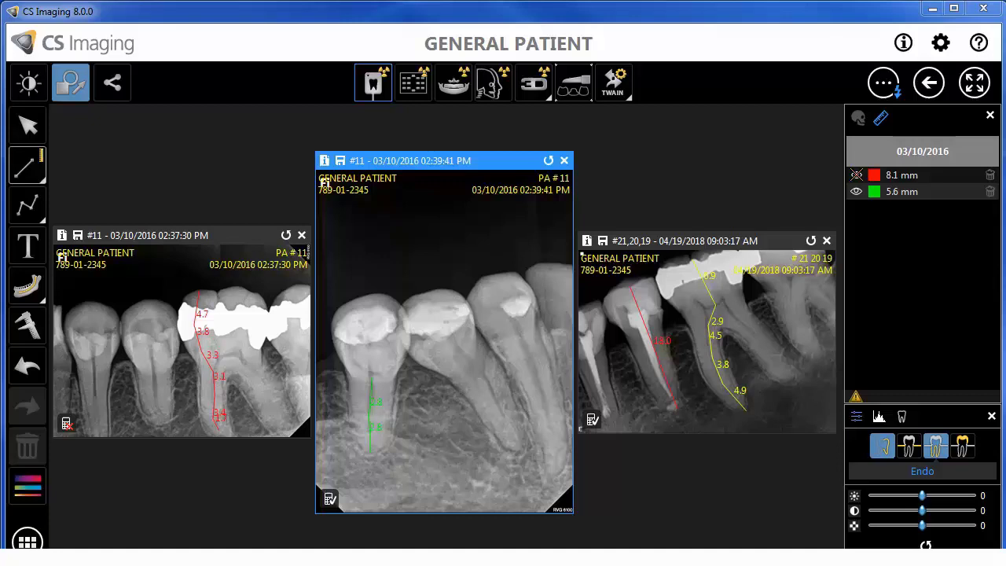
Step: Trace the middle tooth's root on the 03/10/2016 02:39:41 PM image with a five-segment line measurement about 7.6 mm long
left_click(44, 181)
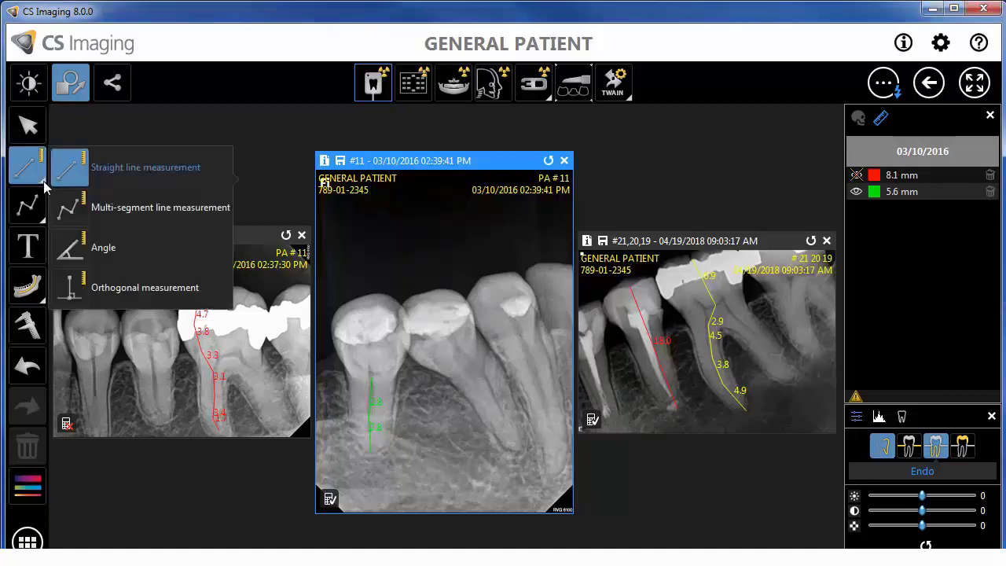
left_click(82, 209)
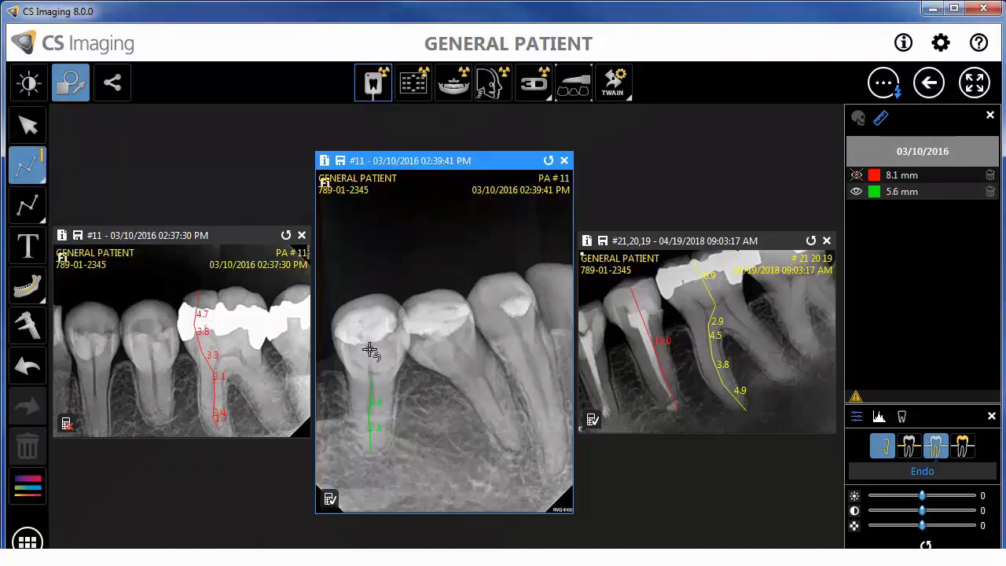
left_click(471, 362)
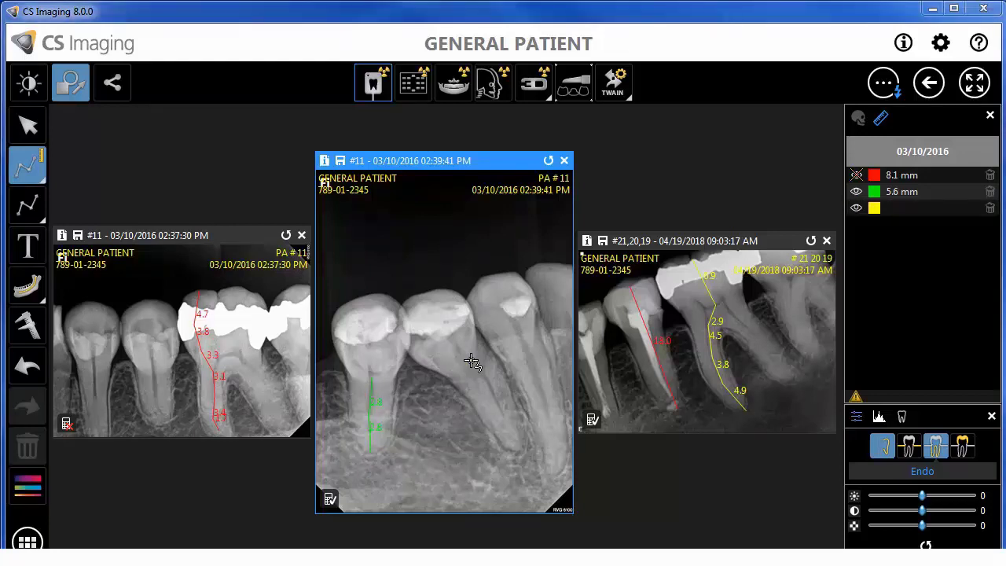
left_click(483, 374)
left_click(492, 392)
left_click(503, 409)
left_click(510, 428)
left_click(521, 449)
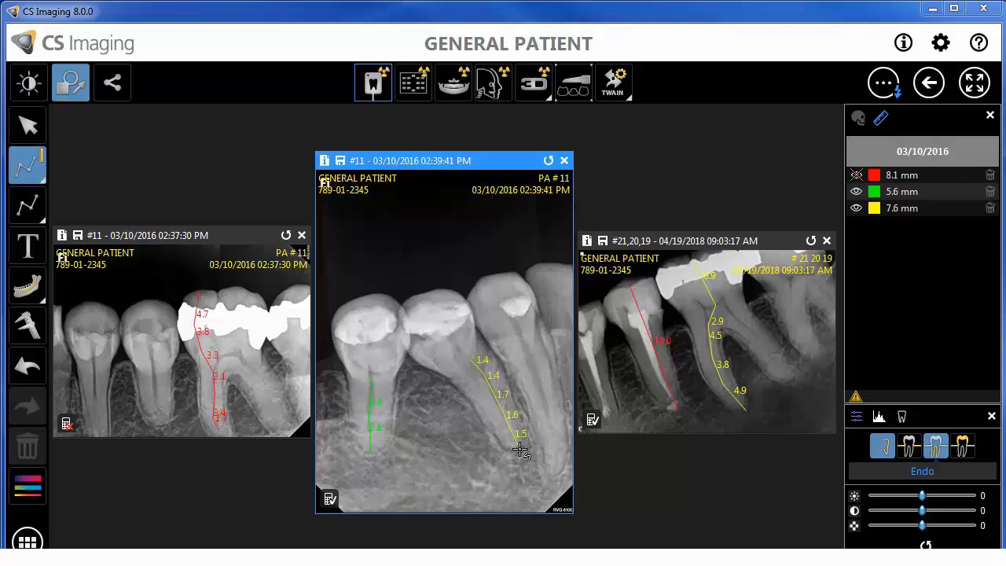
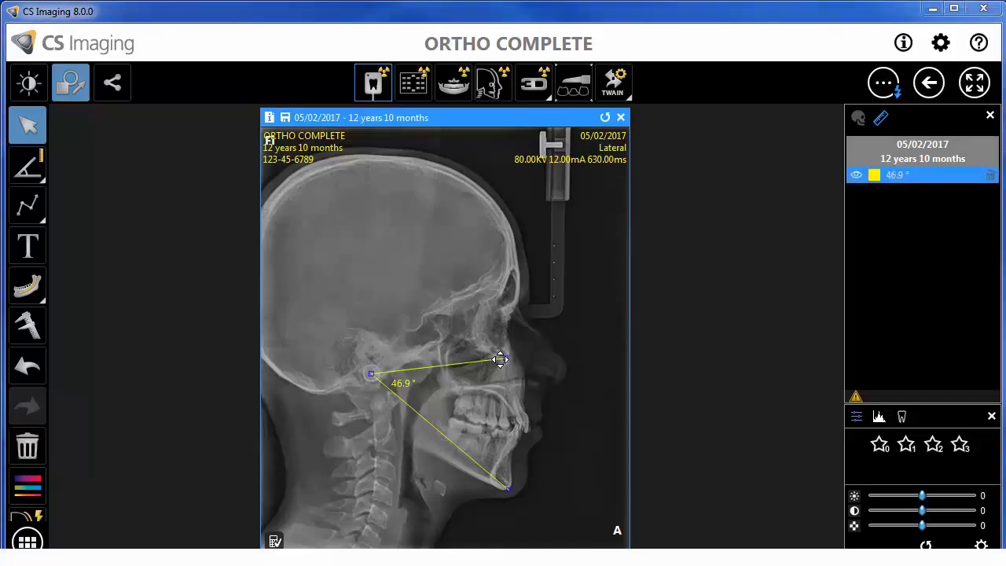
Step: Adjust the upper arm of the angle on the 05/02/2017 lateral image, and draw a perpendicular measurement upward from the line across the teeth
mouse_move(505, 358)
left_mouse_down()
mouse_move(500, 331)
mouse_move(500, 358)
left_mouse_up()
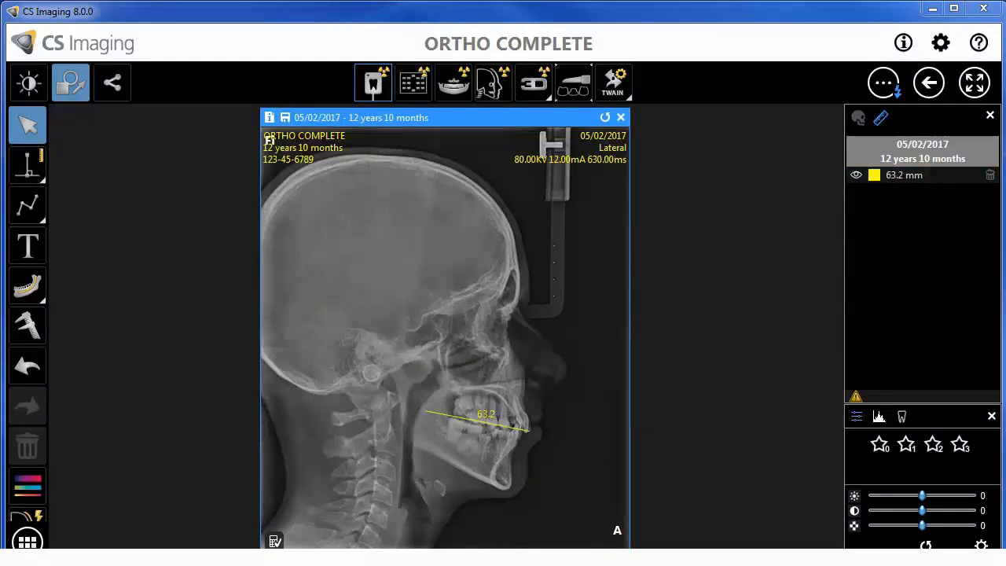
left_click(27, 165)
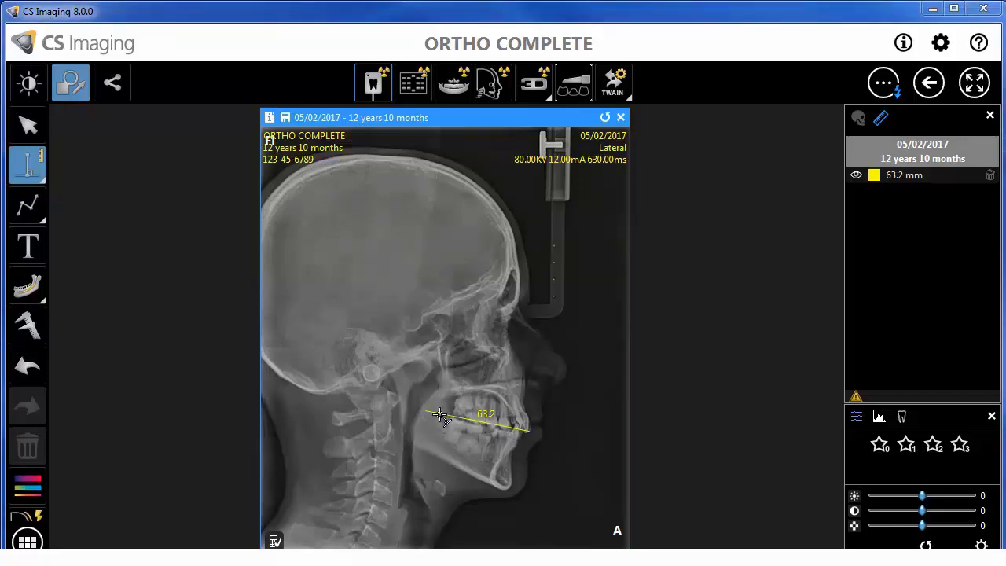
left_click_drag(438, 414, 437, 360)
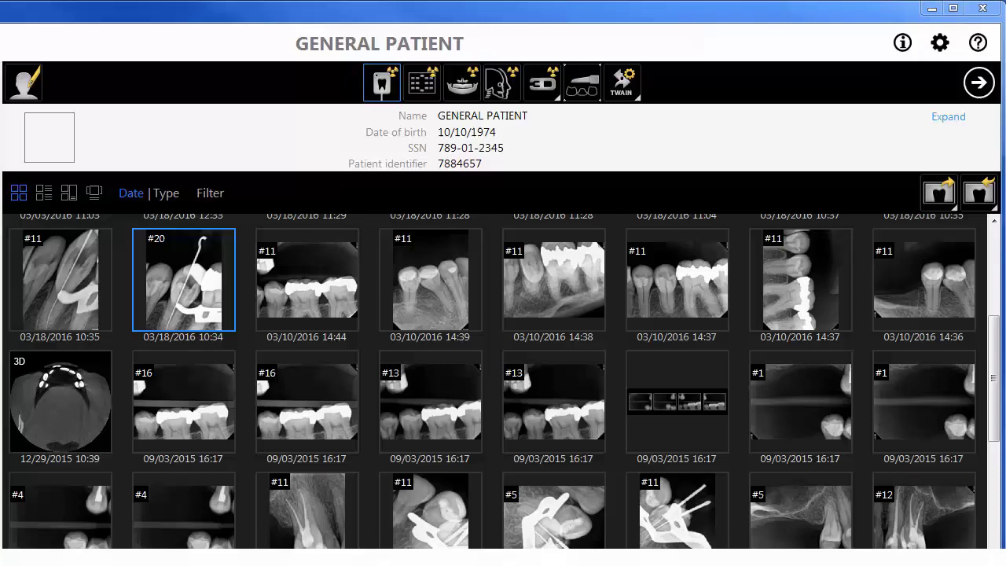
Step: Open the 03/18/2016 10:34, 03/10/2016 14:37, 09/23/2014 14:21 and 09/23/2014 14:57 images together in the workspace
mouse_move(687, 312)
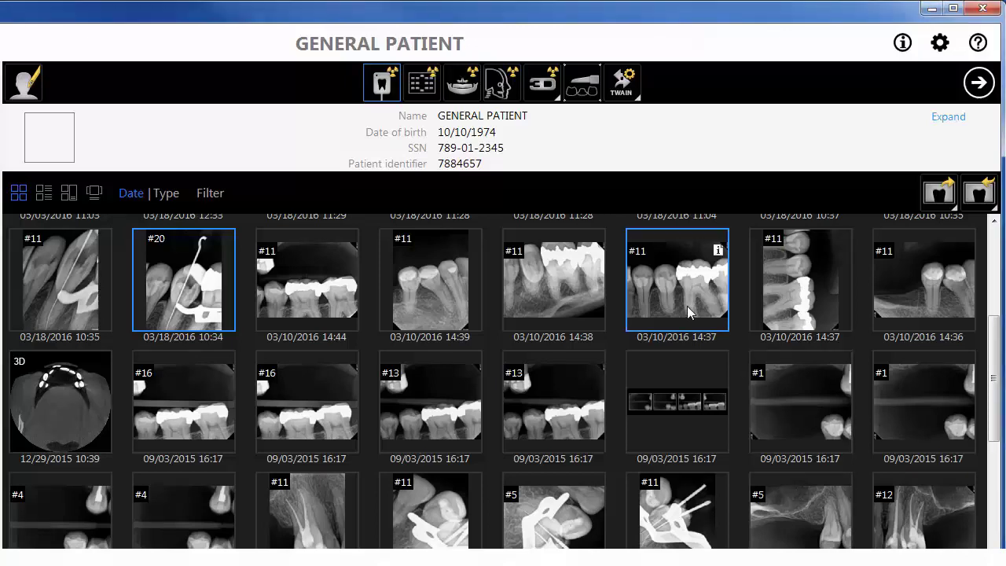
scroll(686, 312, "down", 2)
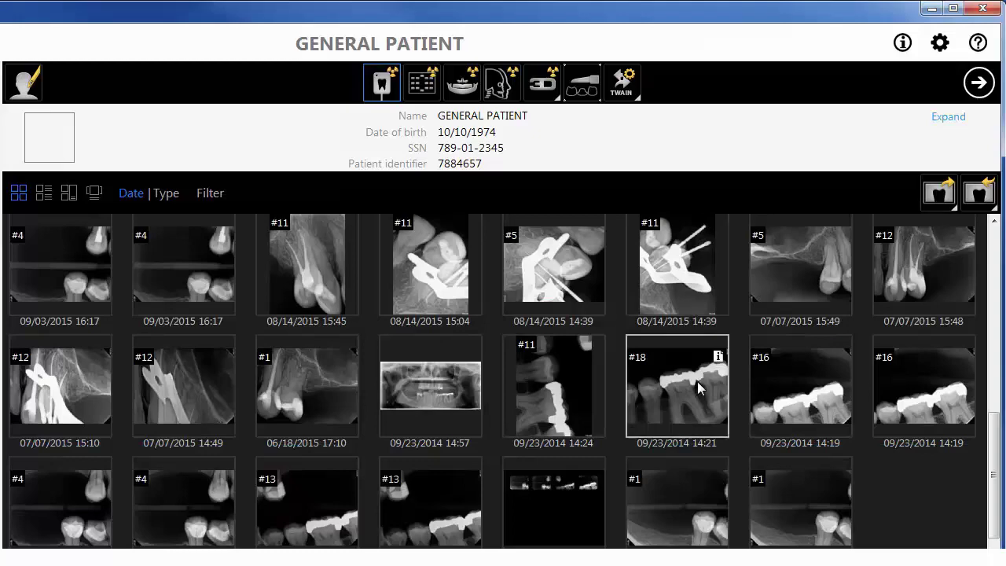
left_click(698, 388)
left_click(453, 396)
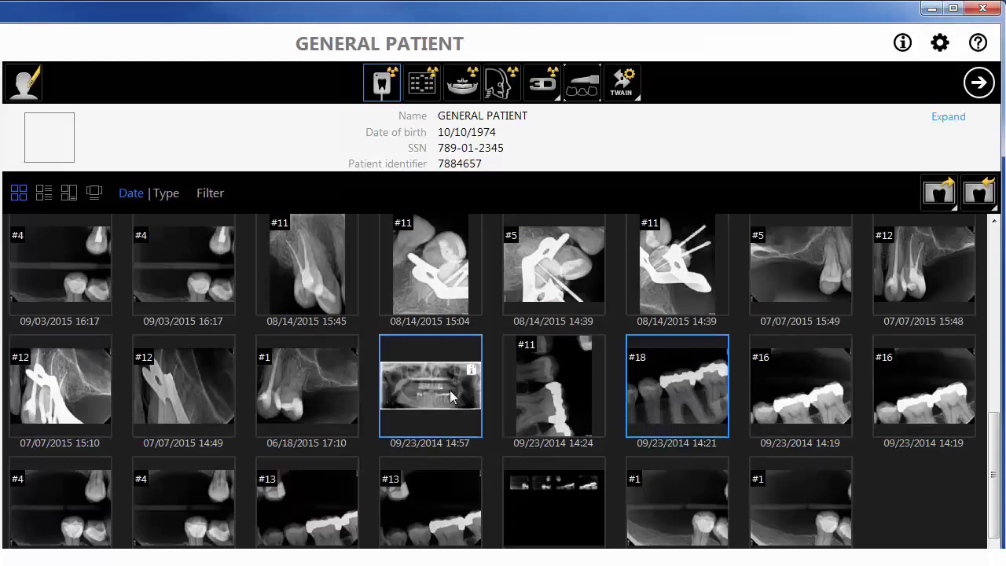
left_click(979, 82)
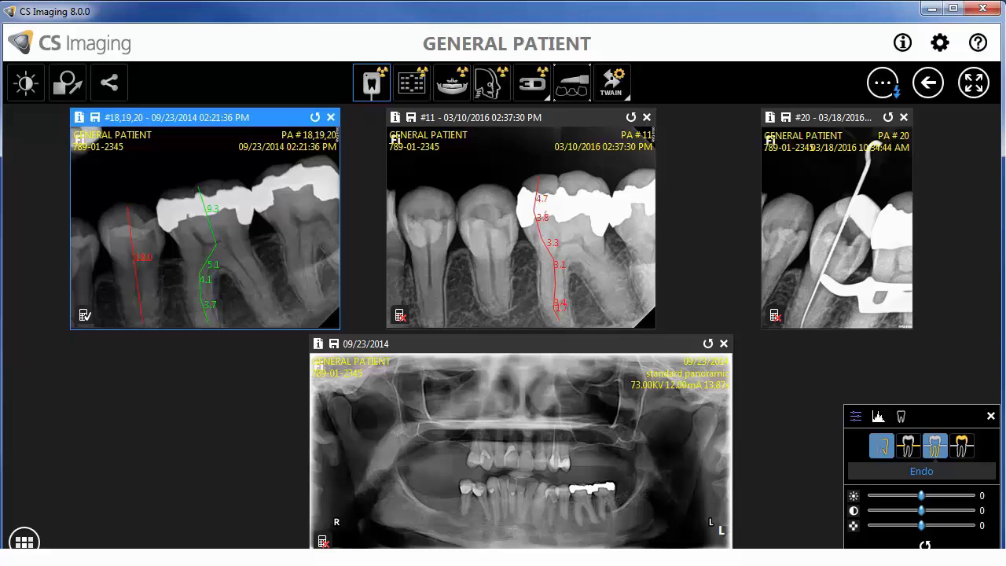
Step: Try the Perio and Endo filters and a brightness of 49 on the three intraoral images together, and reset the adjustments
left_click(492, 171)
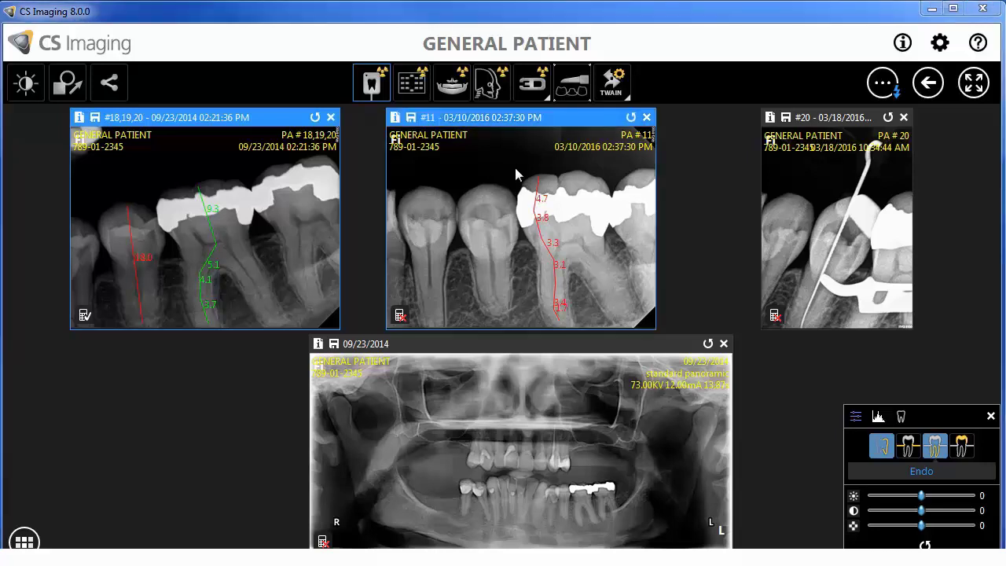
left_click(803, 199)
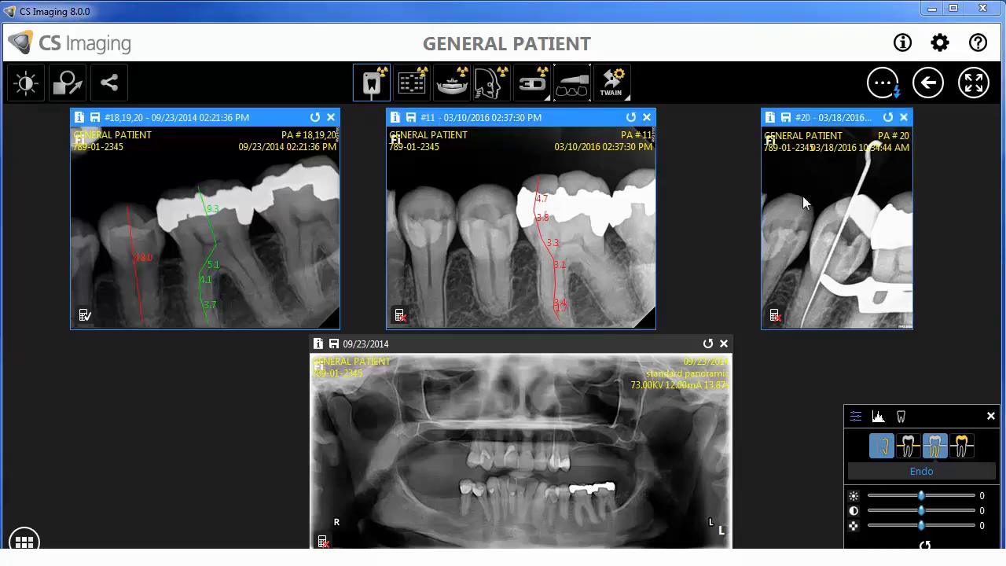
left_click(910, 450)
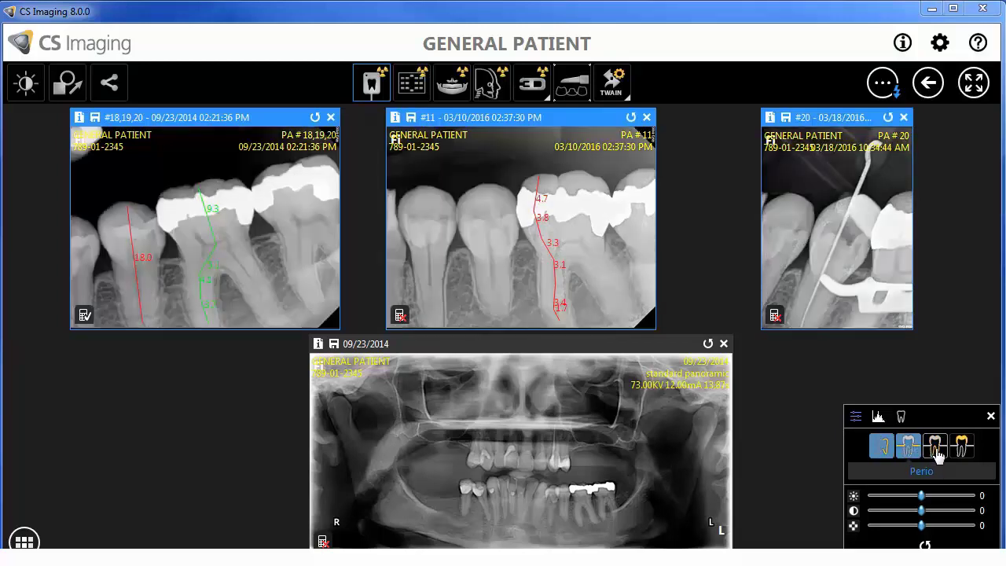
left_click(935, 448)
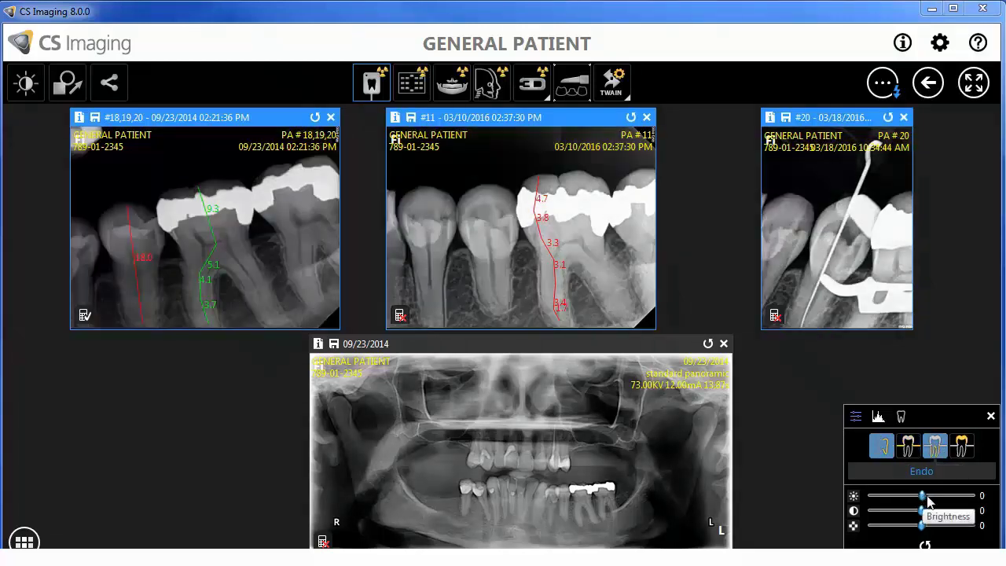
left_click_drag(921, 495, 942, 497)
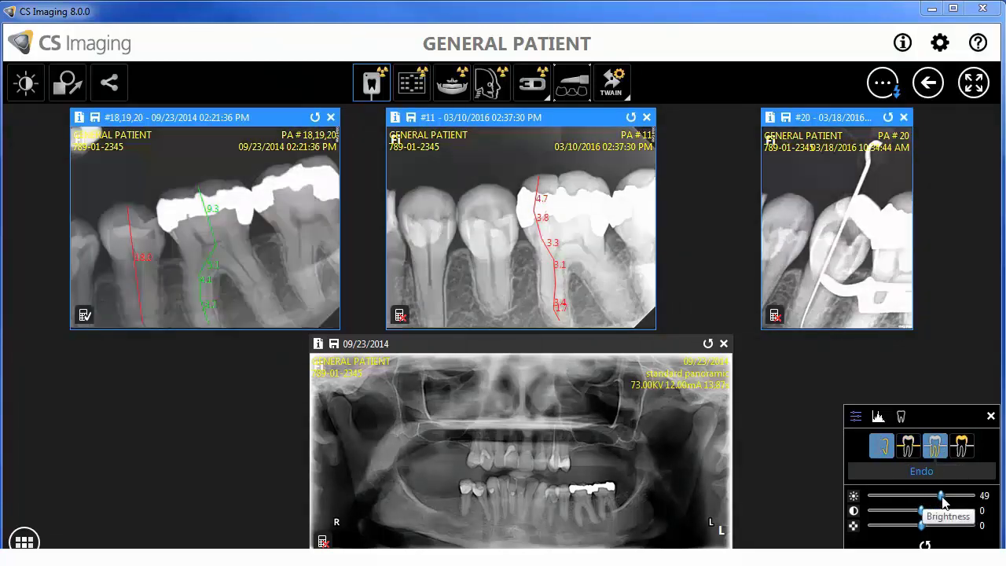
left_click(926, 544)
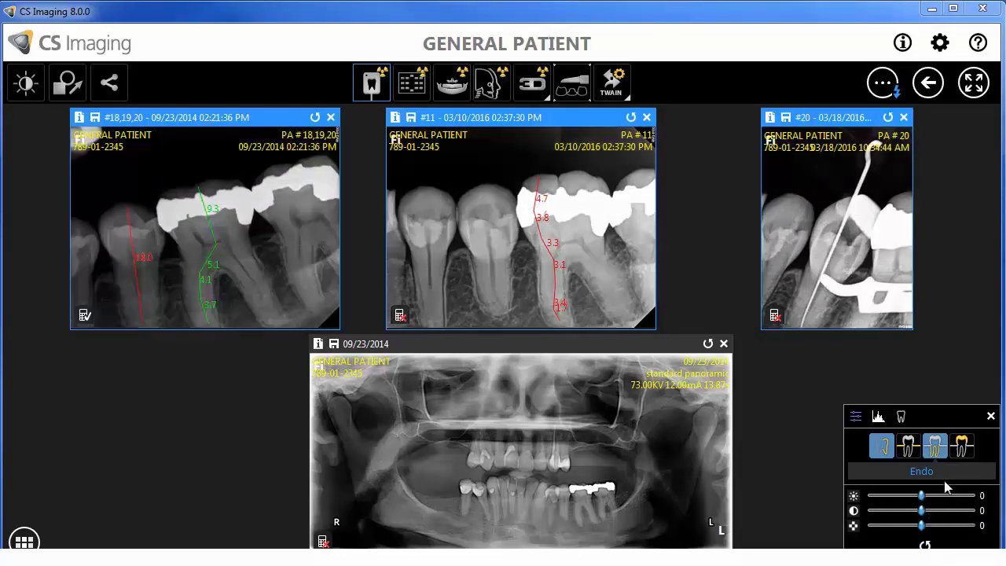
Step: Show the measurements window, and toggle the selection of the 03/18/2016 and 03/10/2016 images to change whose measurements it lists
left_click(883, 83)
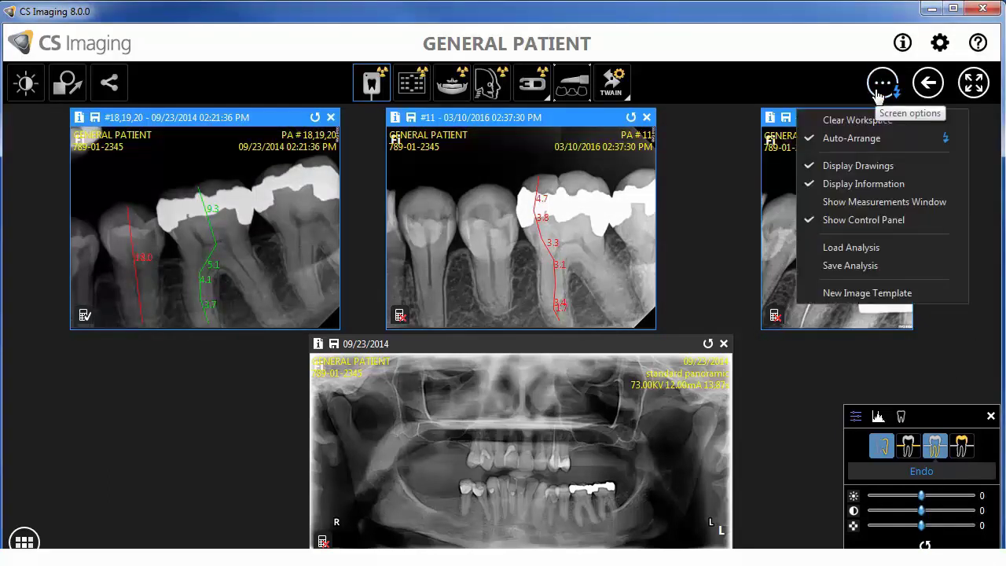
left_click(872, 202)
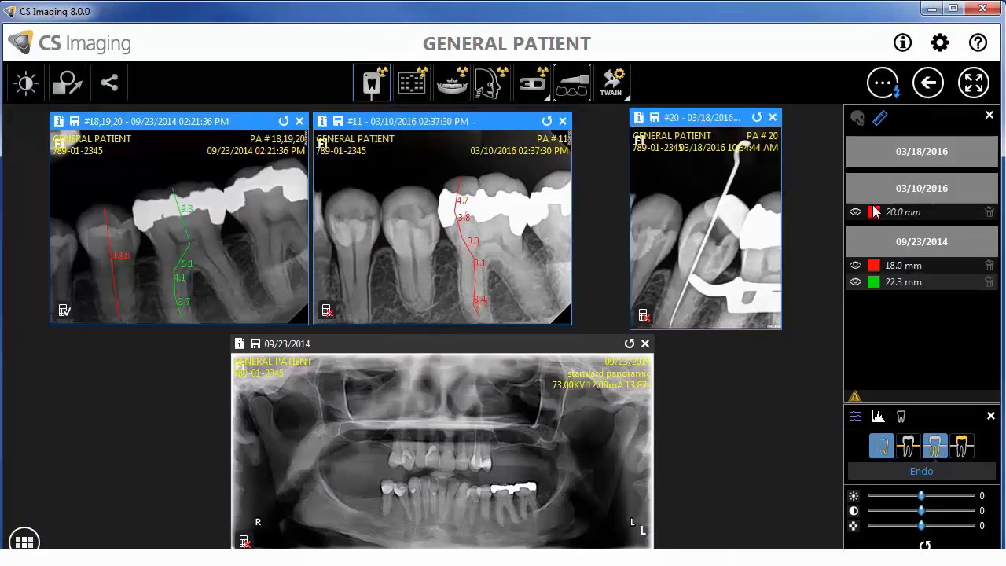
left_click(730, 201, "ctrl")
left_click(519, 201, "ctrl")
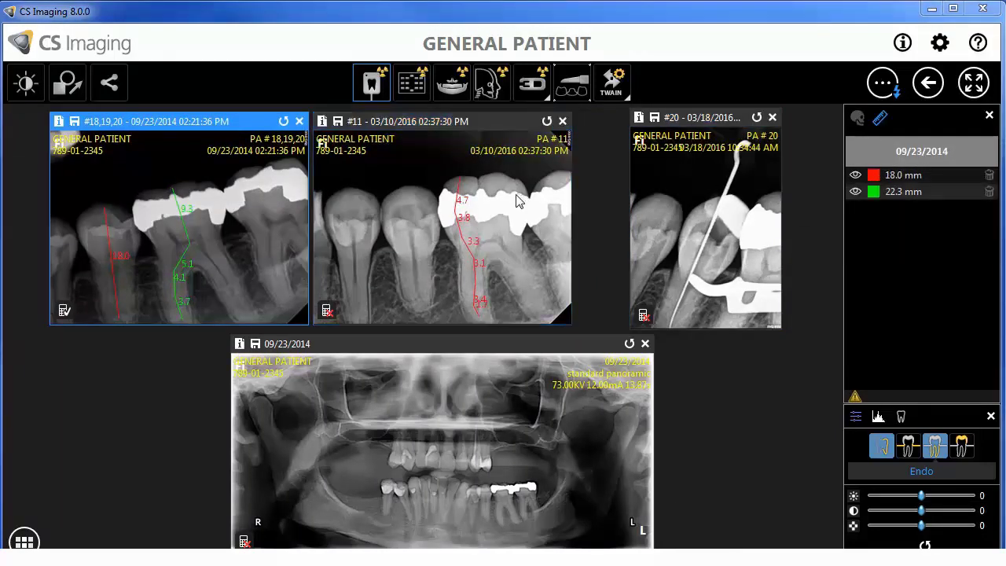
left_click(514, 201, "ctrl")
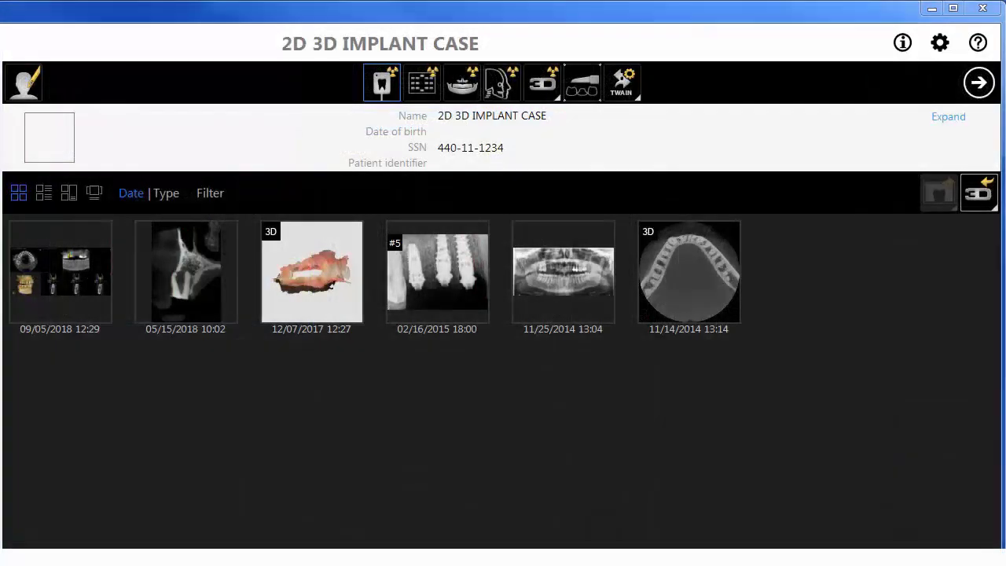
Step: Open the 12/07/2017 scan, 02/16/2015 periapical, 11/25/2014 panoramic and 11/14/2014 3D volume together in the workspace
left_click(319, 300)
left_click(455, 307, "ctrl")
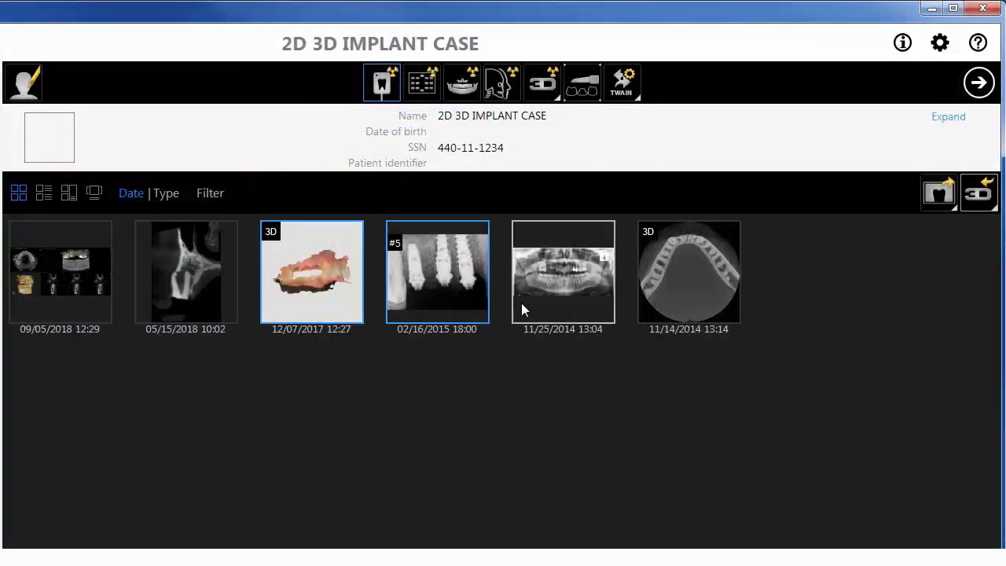
left_click(525, 306, "ctrl")
left_click(665, 307, "ctrl")
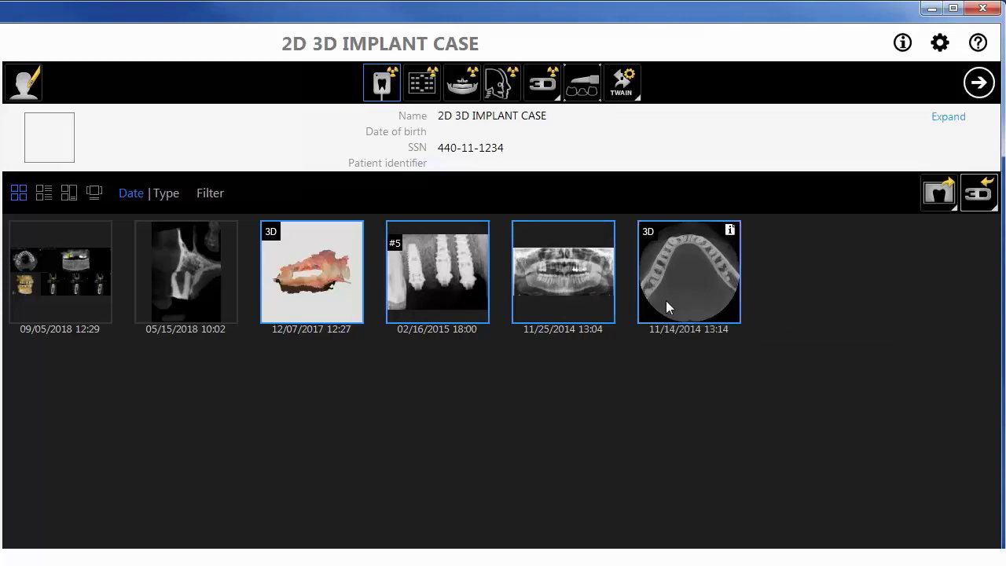
left_click(979, 83)
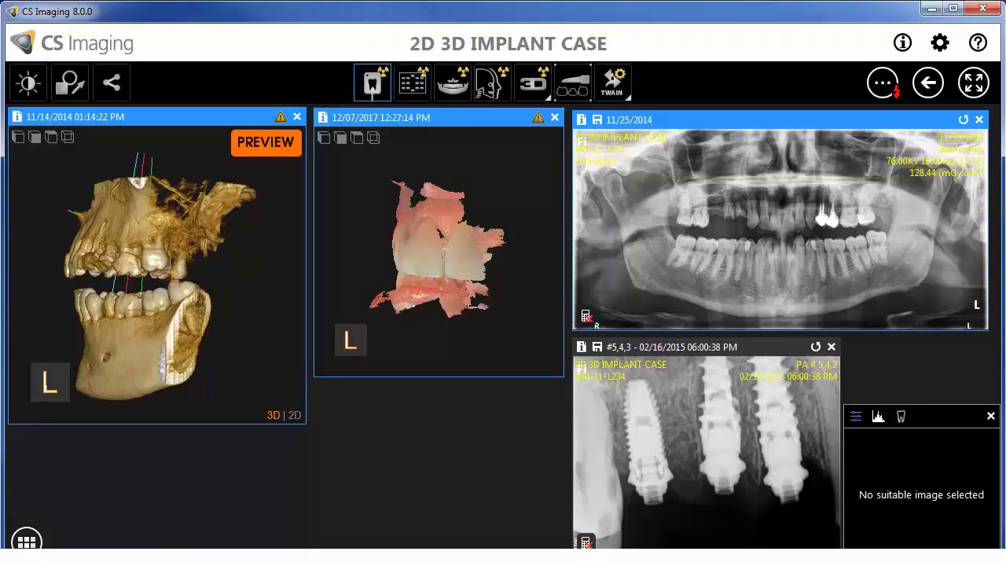
Step: Rotate the 11/14/2014 3D volume to a right-anterior view, and set the 12/07/2017 scan to its anterior view
left_click_drag(107, 320, 308, 327)
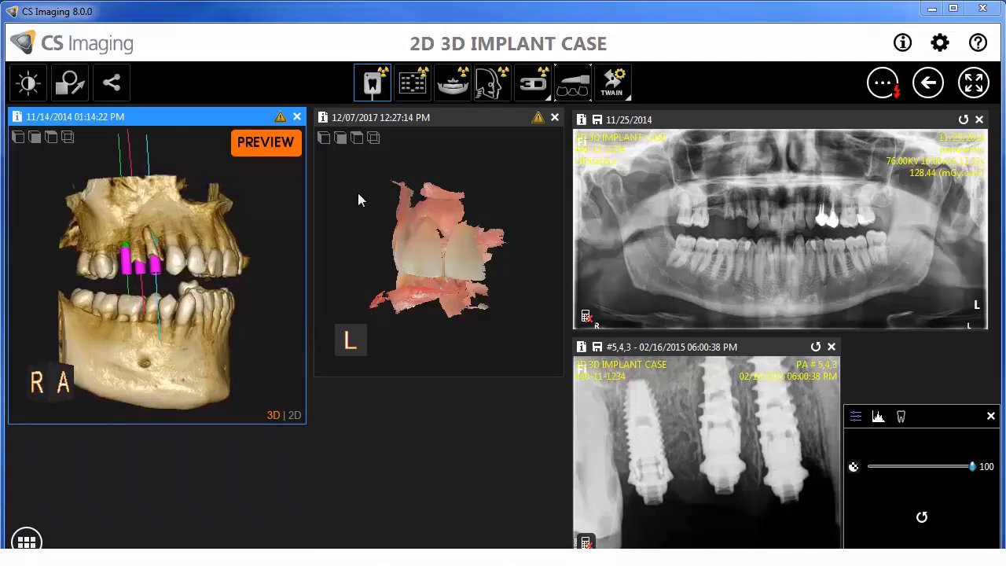
left_click(322, 139)
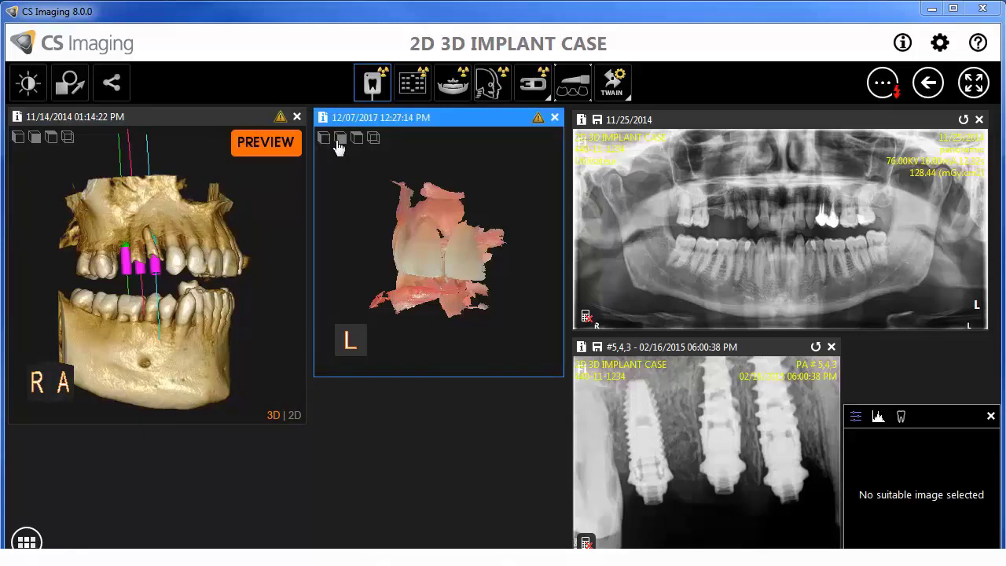
left_click(339, 144)
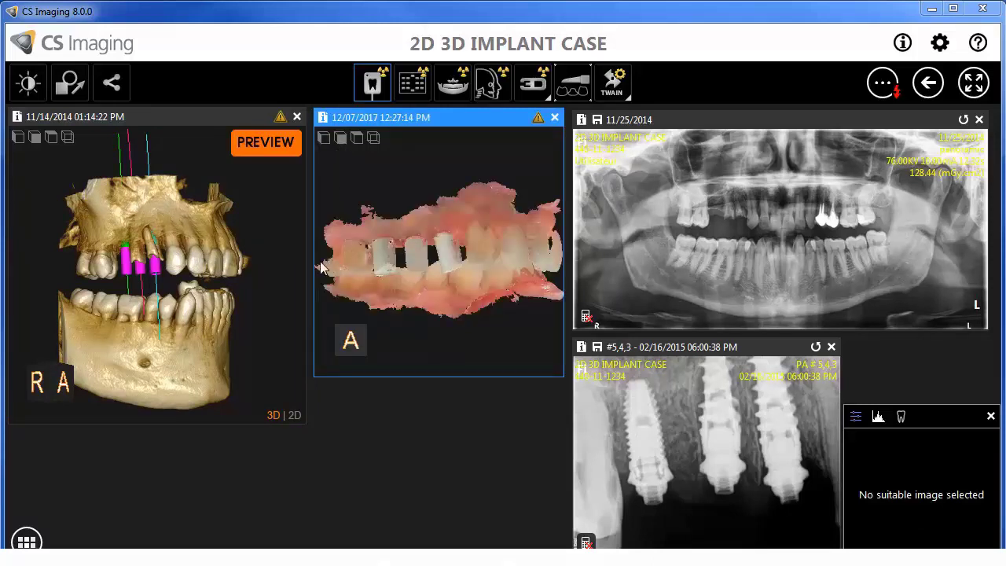
Step: Set the 11/14/2014 3D volume's transparency value to 56, and reset it
left_click(228, 385)
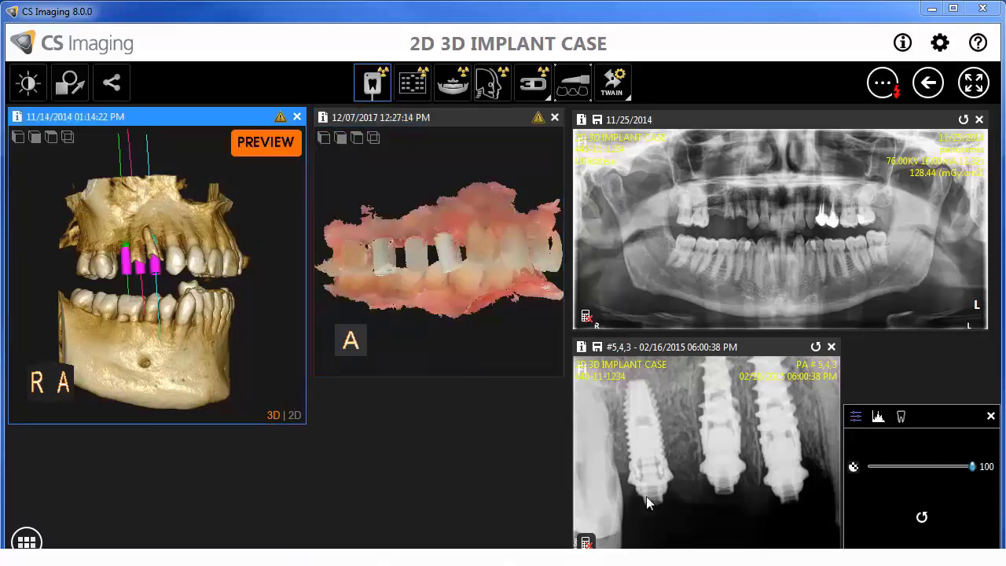
left_click_drag(969, 466, 930, 488)
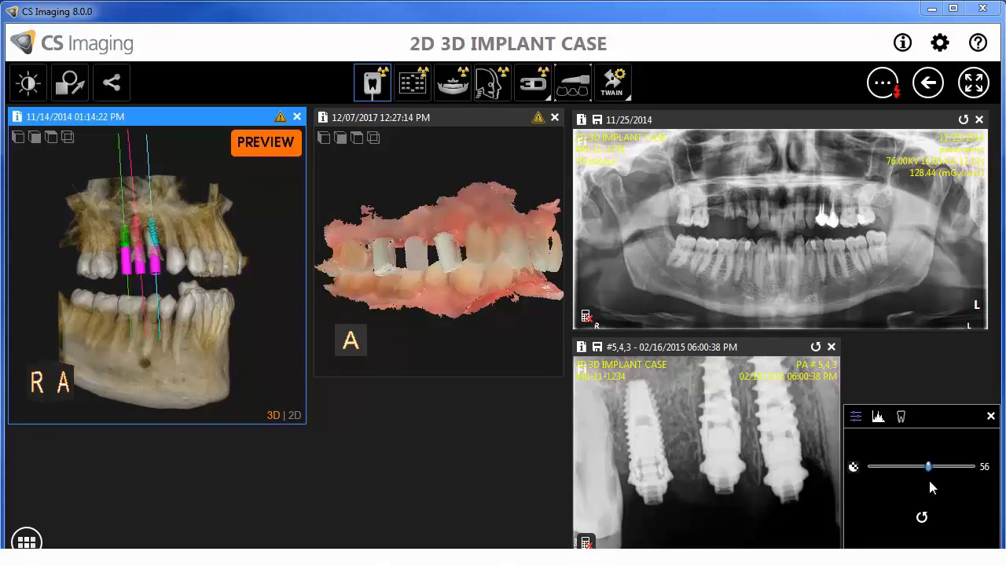
left_click(923, 518)
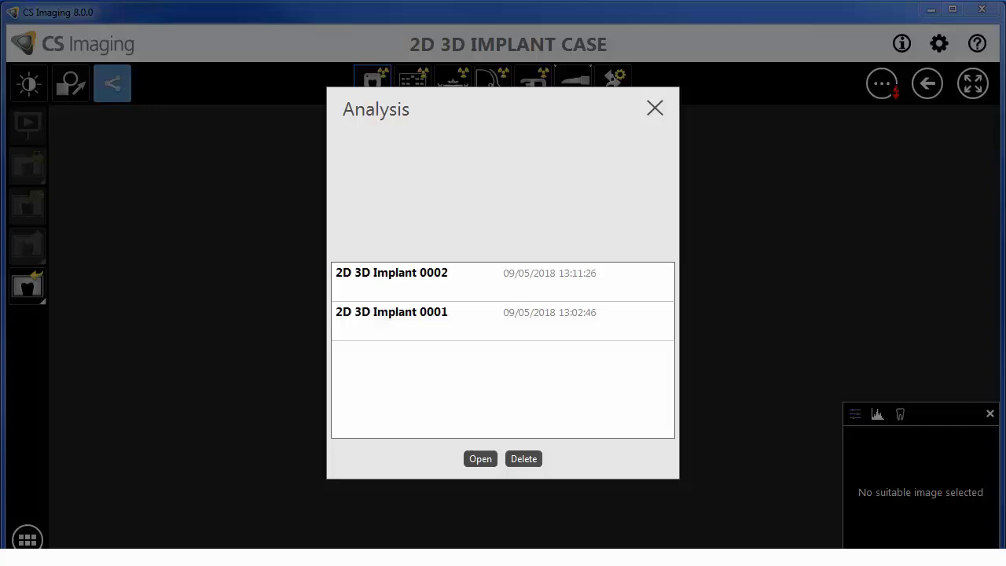
Step: Load the saved analysis 2D 3D Implant 0002 into the workspace
left_click(439, 292)
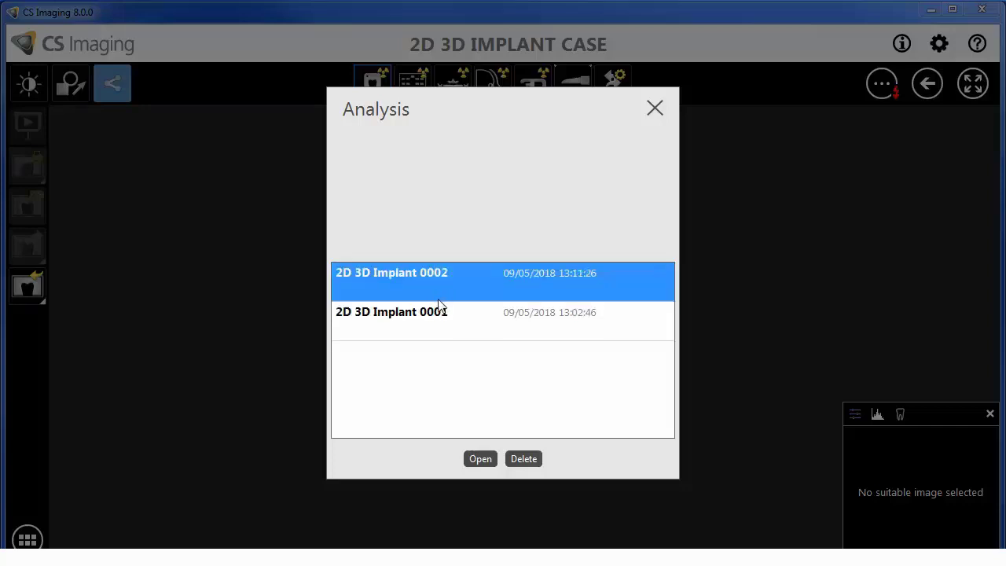
left_click(480, 459)
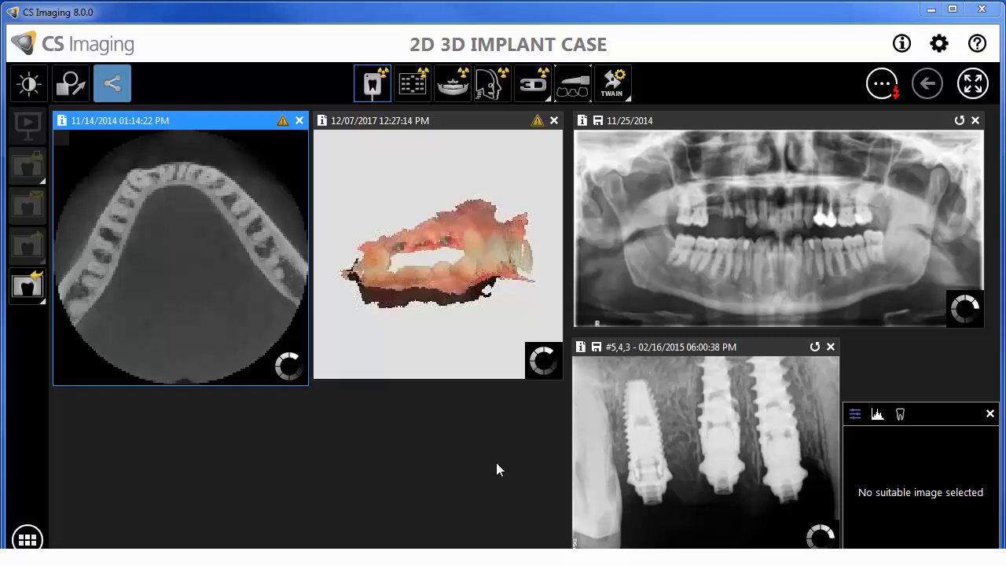
Step: Begin saving the current workspace layout as an analysis, and open the list of available titles
left_click(876, 92)
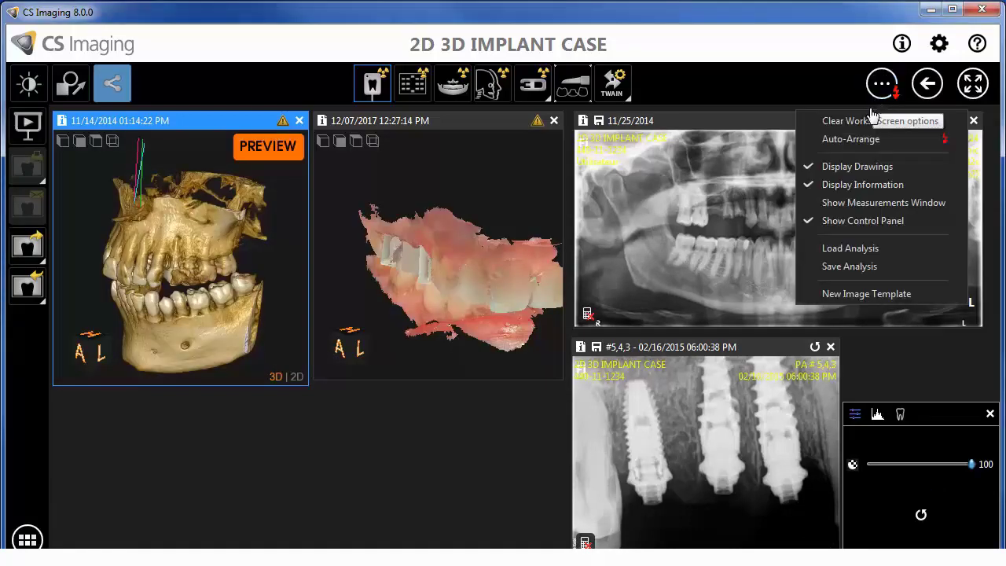
left_click(900, 271)
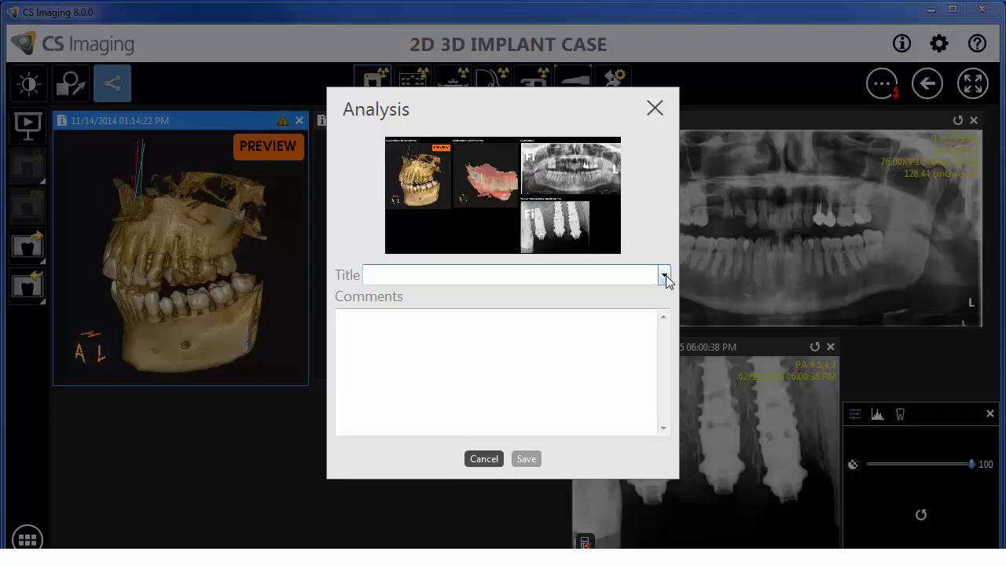
left_click(663, 276)
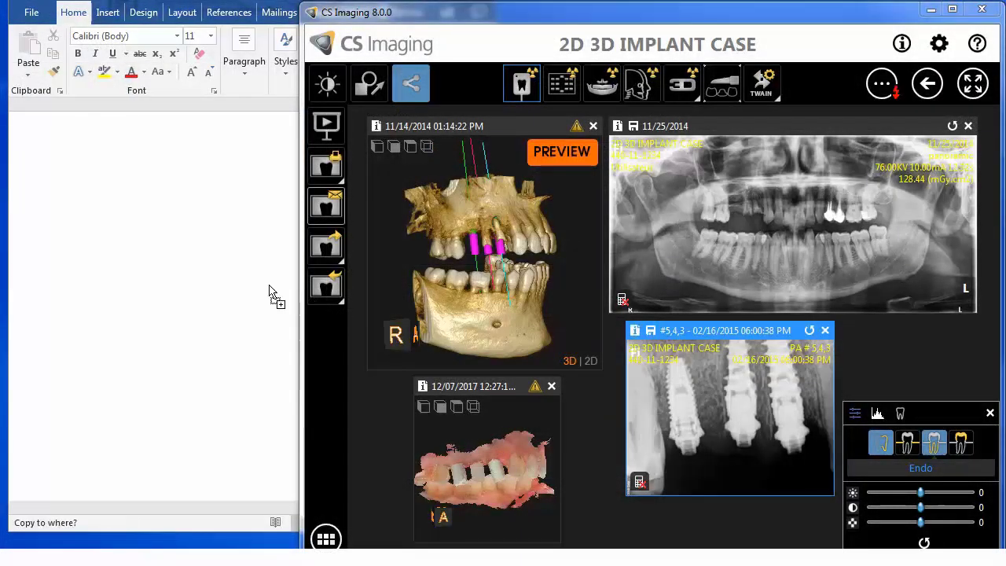
Step: Copy the 02/16/2015 periapical image of teeth #5,4,3 into the blank Word document
left_click_drag(269, 291, 194, 243)
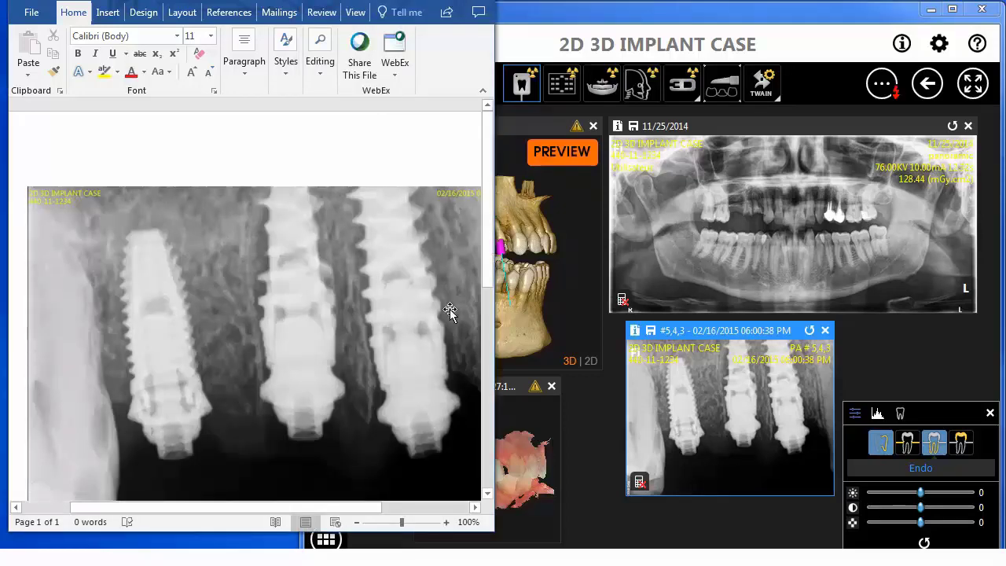
Step: Send the 11/25/2014 panoramic image by e-mail as a JPG
left_click(798, 253)
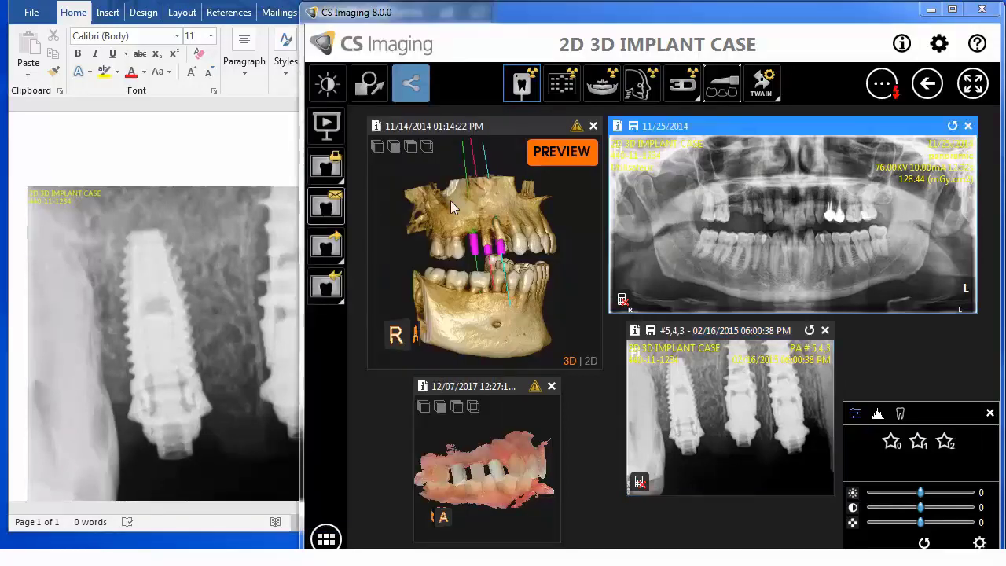
left_click(330, 208)
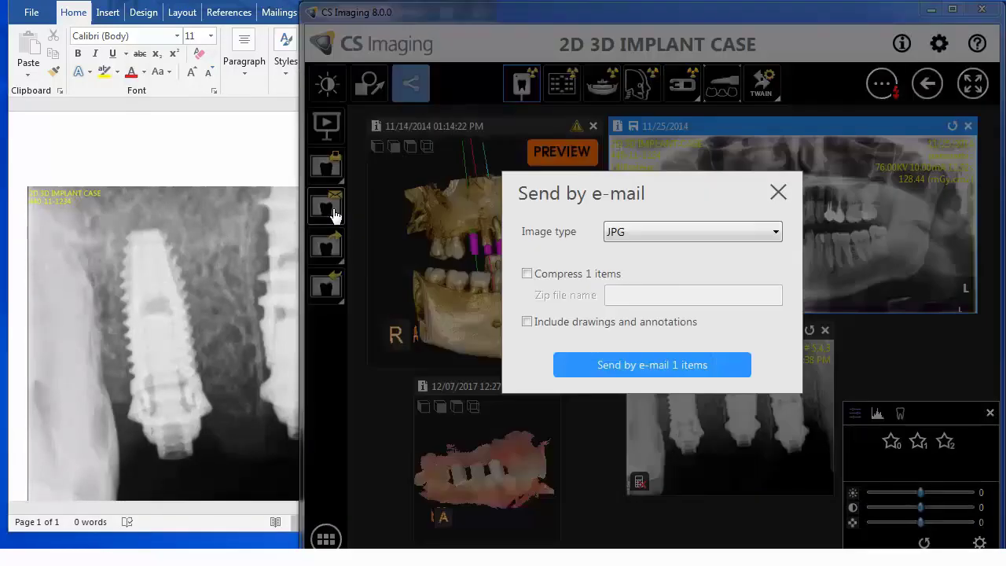
left_click(585, 359)
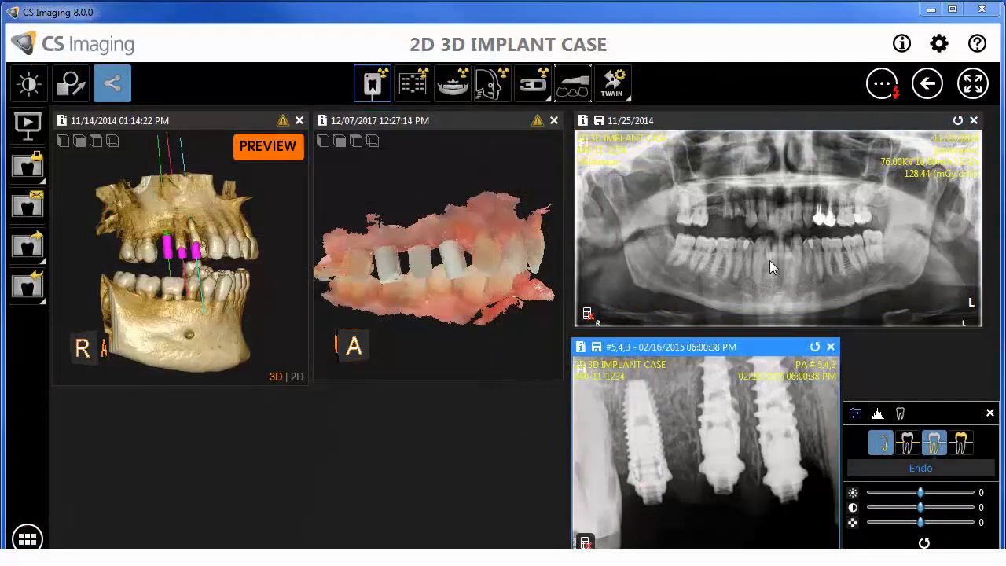
Step: Start exporting the 02/16/2015 periapical and 11/25/2014 panoramic images together as JPG files, and browse for the destination folder
left_click(770, 261)
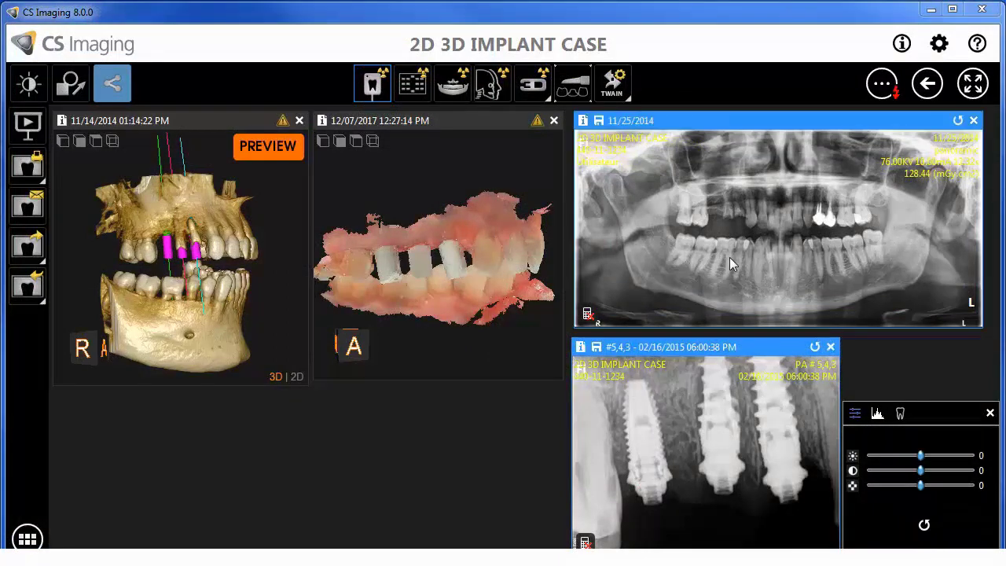
left_click(44, 259)
left_click(76, 252)
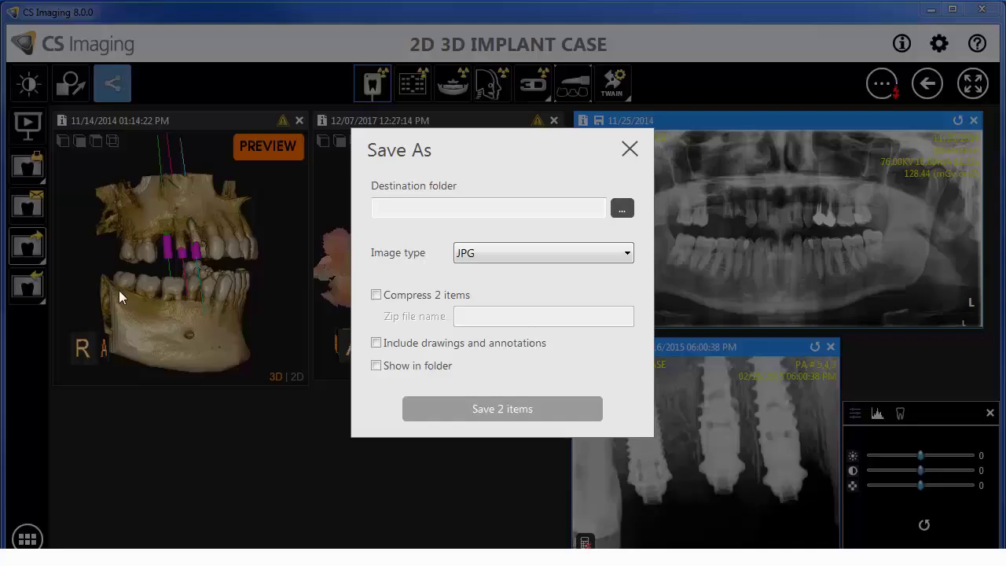
left_click(622, 208)
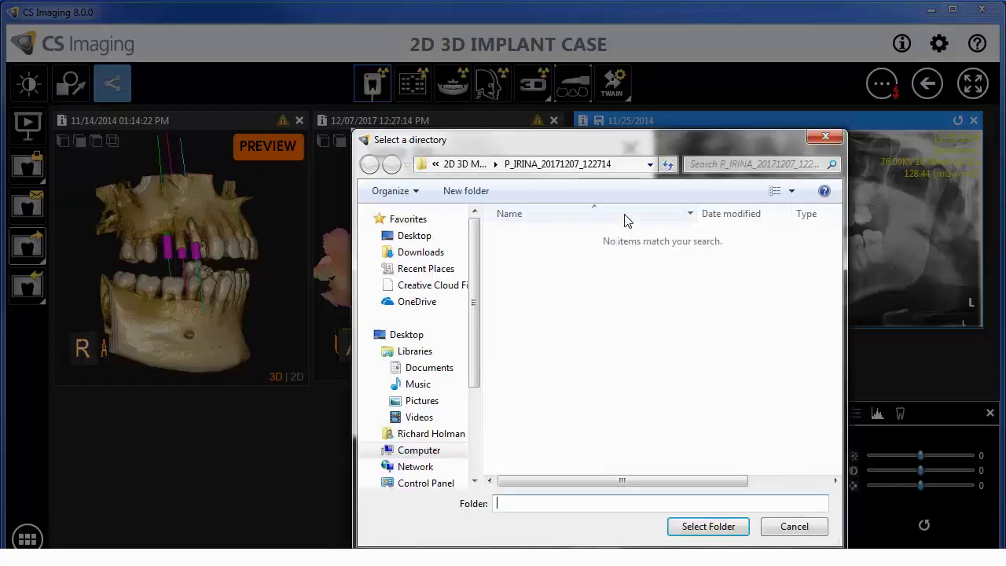